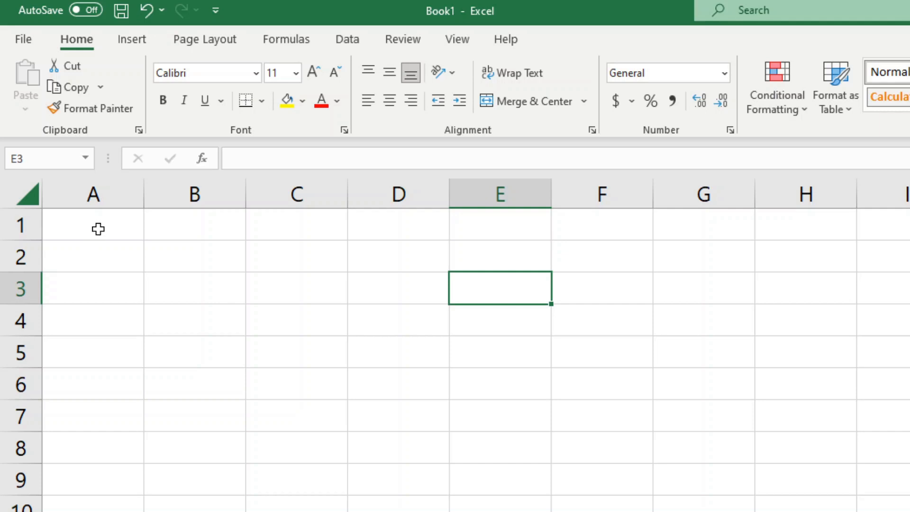
- Enter the formula =10+10 in cell A1
{"action": "left_click", "coordinate": [98, 229]}
{"action": "type", "text": "="}
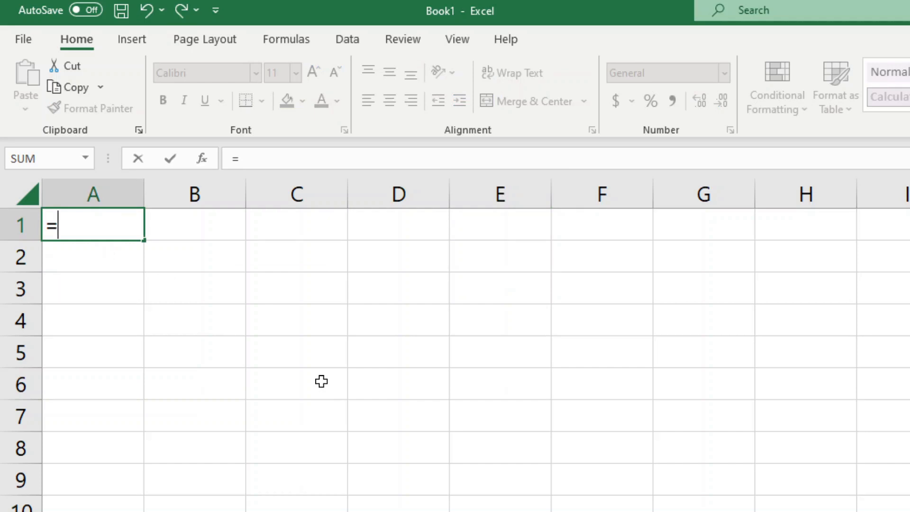
{"action": "type", "text": "10"}
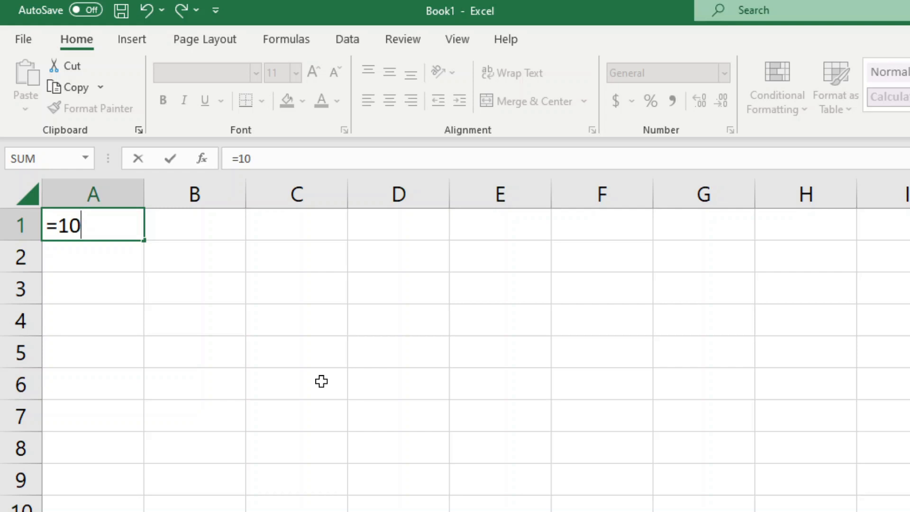
{"action": "type", "text": "+10"}
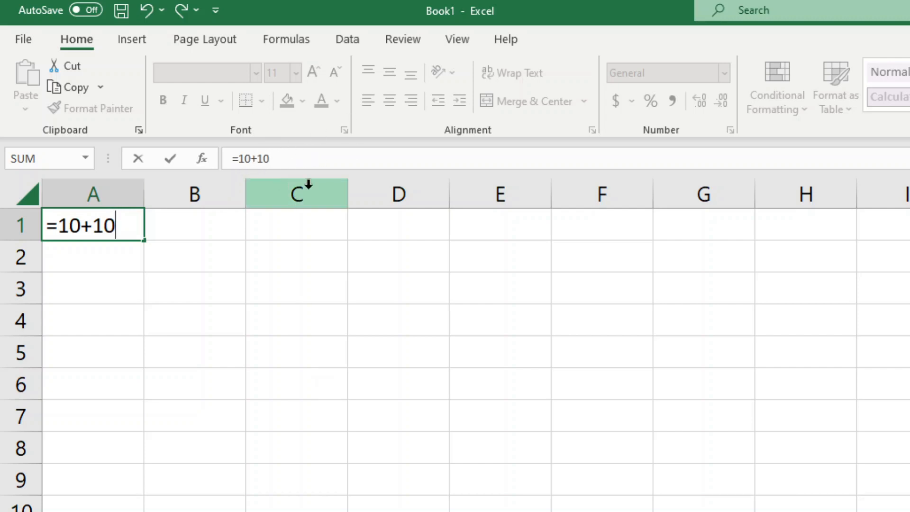
{"action": "key", "text": "Return"}
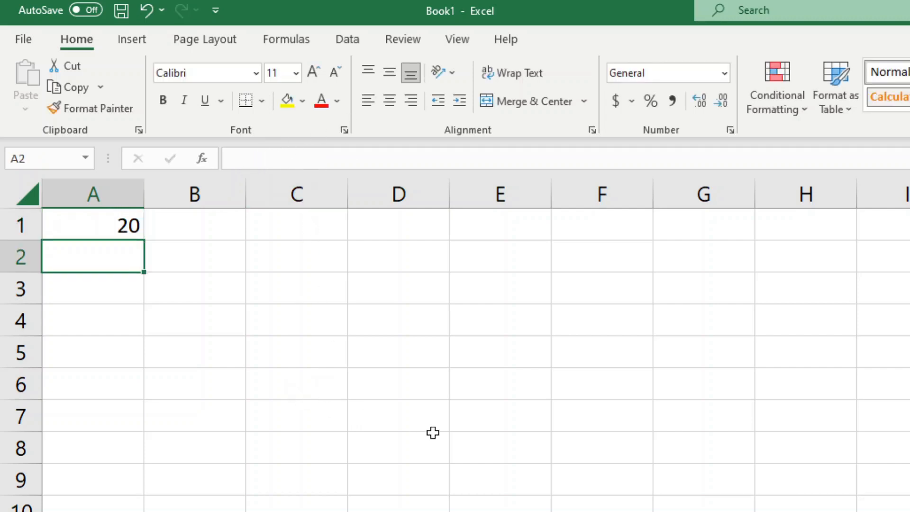
- Enter the value 20 in cell A2
{"action": "type", "text": "20"}
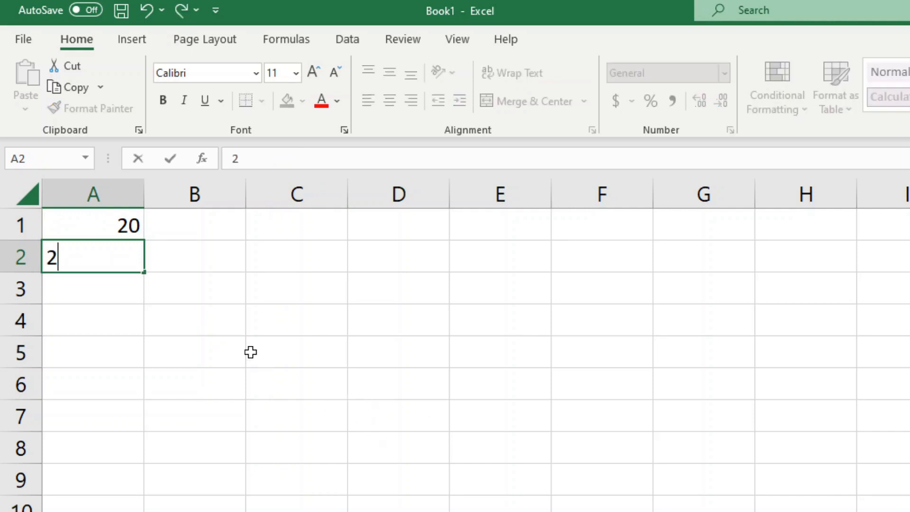
{"action": "left_click", "coordinate": [228, 414]}
{"action": "left_click", "coordinate": [107, 223]}
{"action": "left_click", "coordinate": [337, 407]}
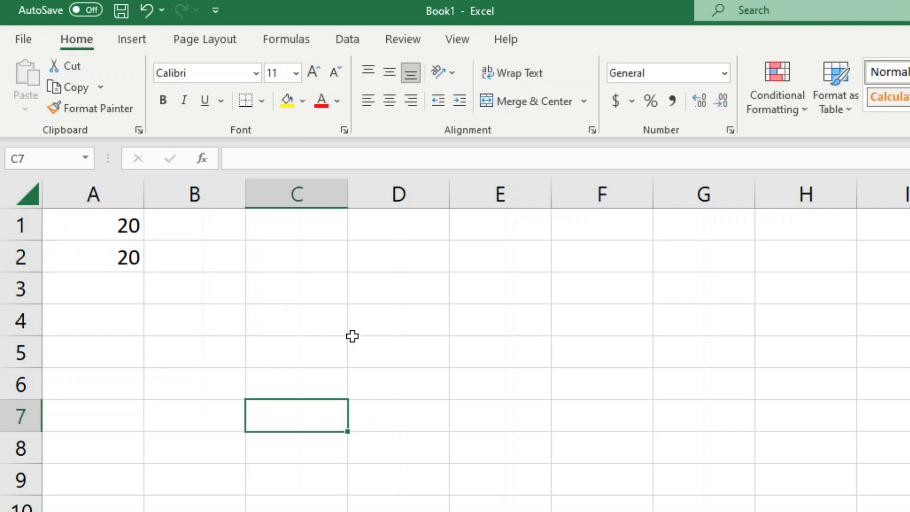
- Add cells A1 and A2 in cell C1 with the formula =A1+A2
{"action": "left_click", "coordinate": [304, 232]}
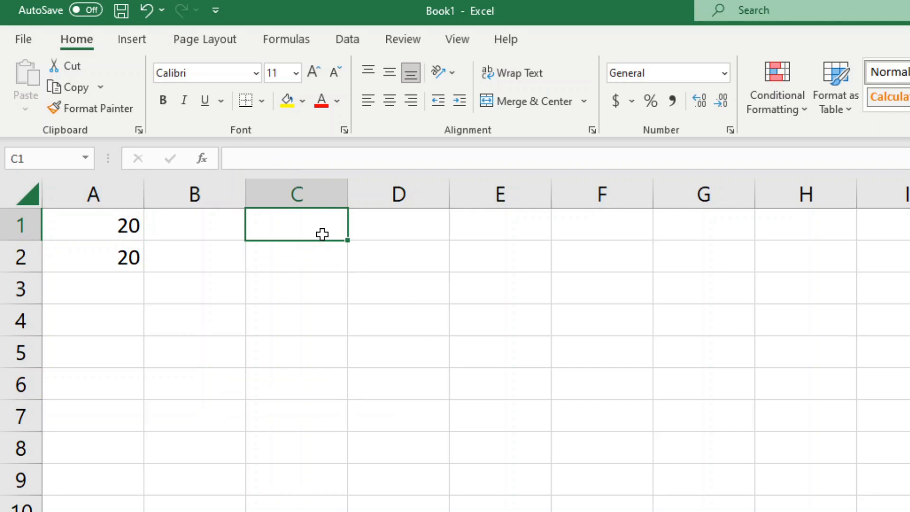
{"action": "type", "text": "="}
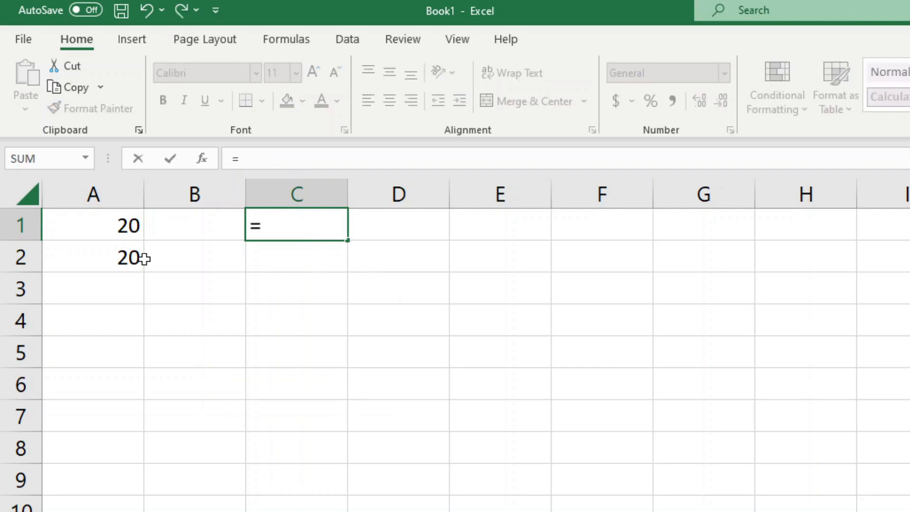
{"action": "left_click", "coordinate": [101, 225]}
{"action": "type", "text": "+"}
{"action": "left_click", "coordinate": [112, 258]}
{"action": "key", "text": "Return"}
{"action": "left_click", "coordinate": [337, 224]}
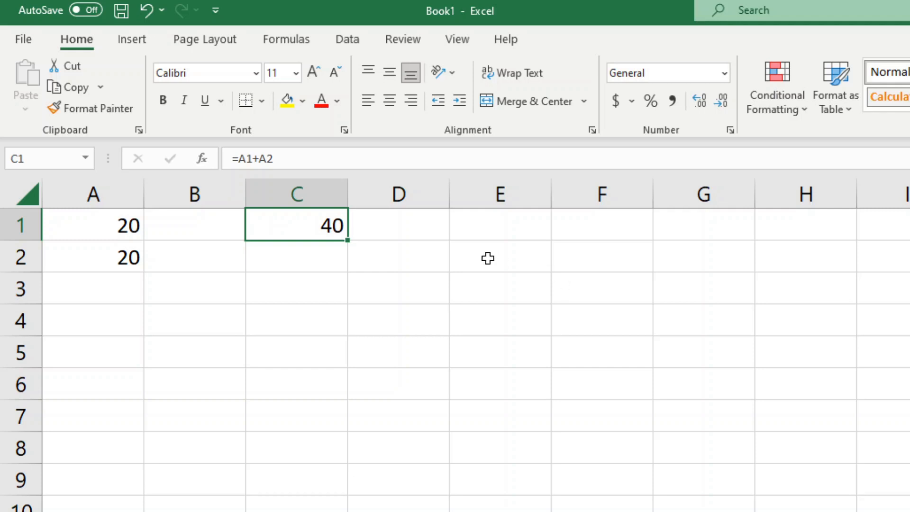
- Compare the formulas in A1 and C1, and replace the A2 reference in C1 so its formula is =A1+10
{"action": "left_click", "coordinate": [130, 221]}
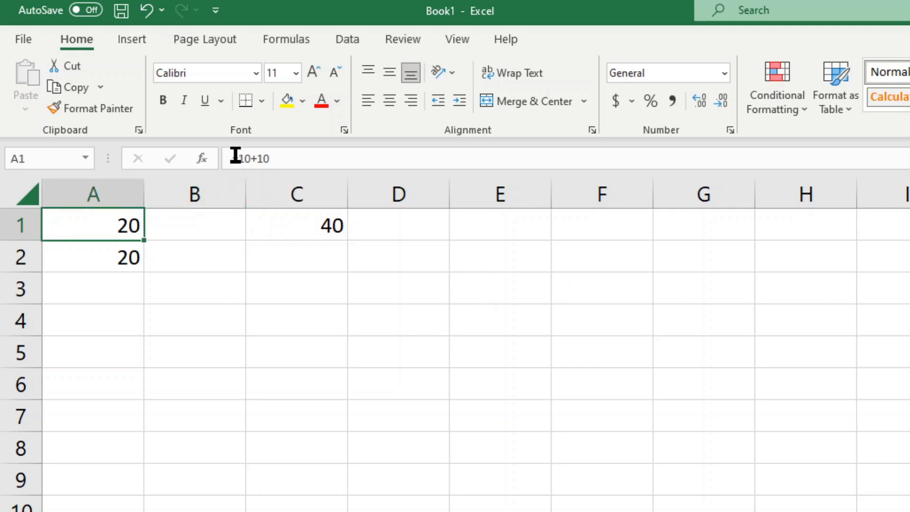
{"action": "left_click", "coordinate": [321, 224]}
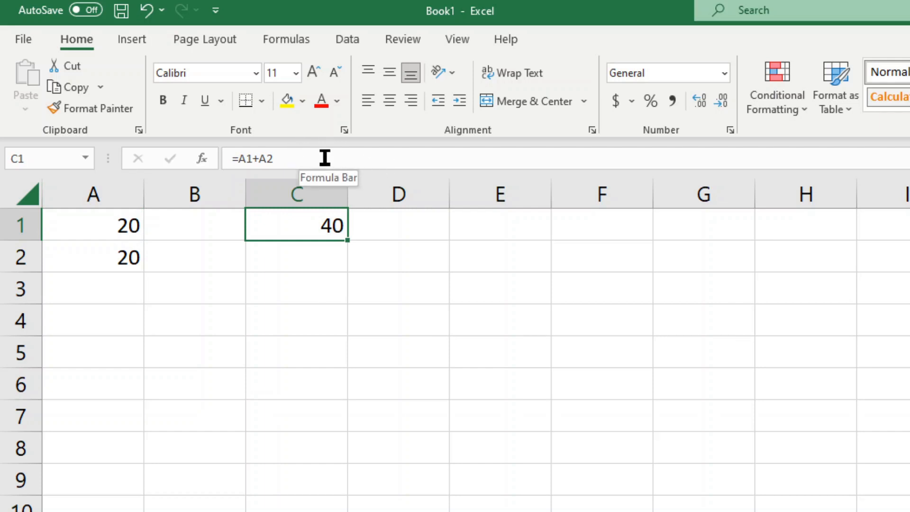
{"action": "left_click", "coordinate": [281, 161]}
{"action": "left_click_drag", "start_coordinate": [279, 161], "coordinate": [260, 159]}
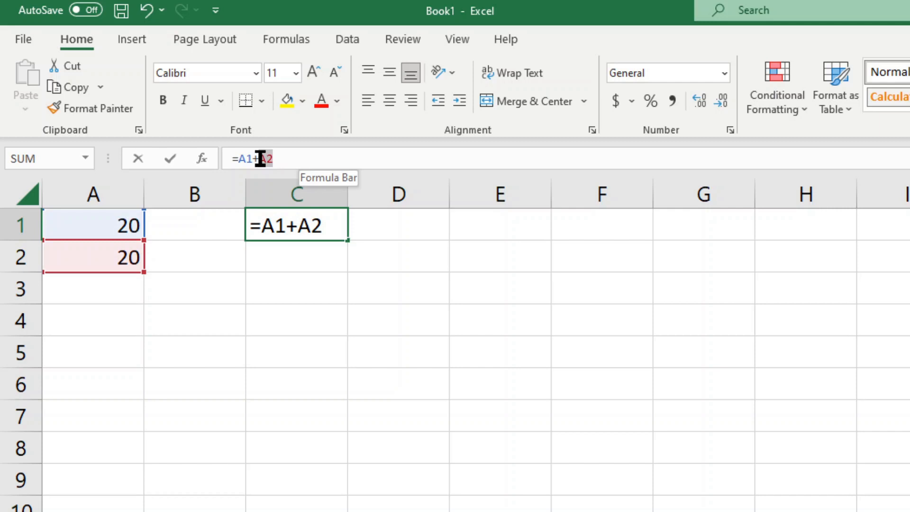
{"action": "type", "text": "10"}
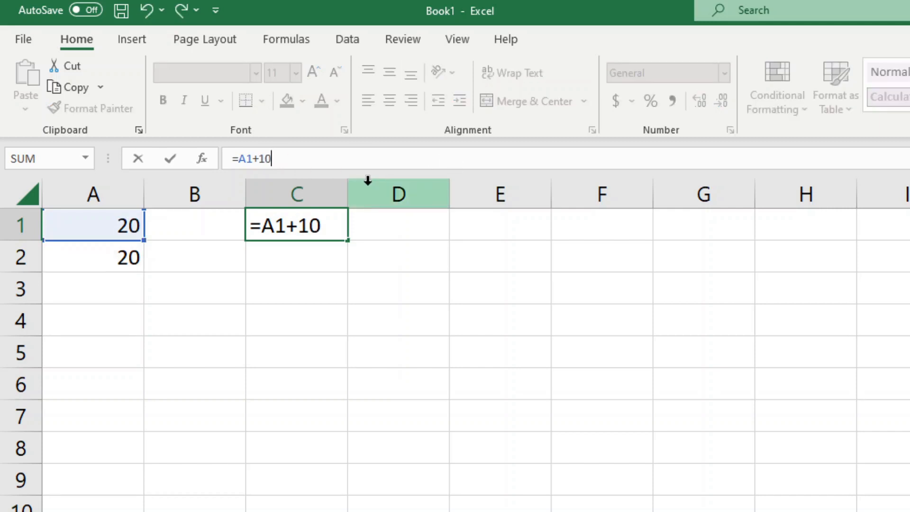
{"action": "key", "text": "Return"}
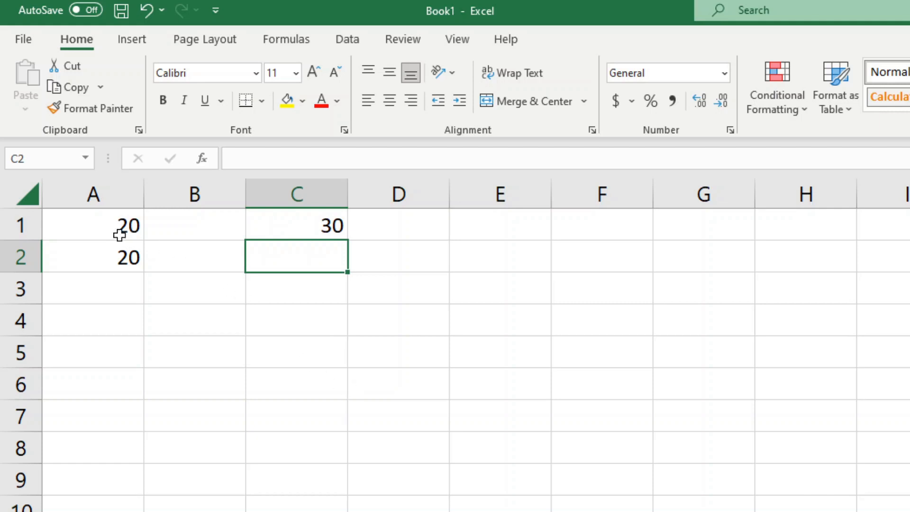
- Clear the contents of the cell range A1:C2
{"action": "left_click_drag", "start_coordinate": [118, 232], "coordinate": [294, 248]}
{"action": "key", "text": "Delete"}
{"action": "left_click", "coordinate": [100, 226]}
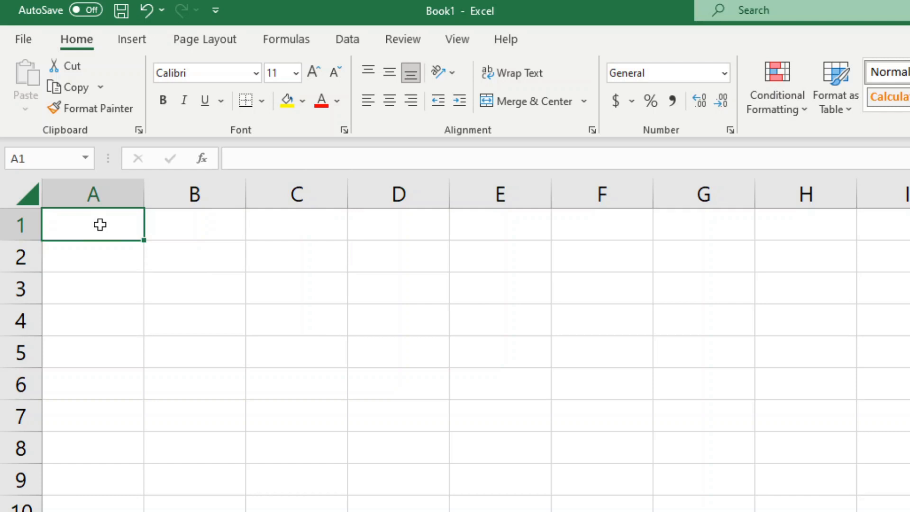
{"action": "type", "text": "+"}
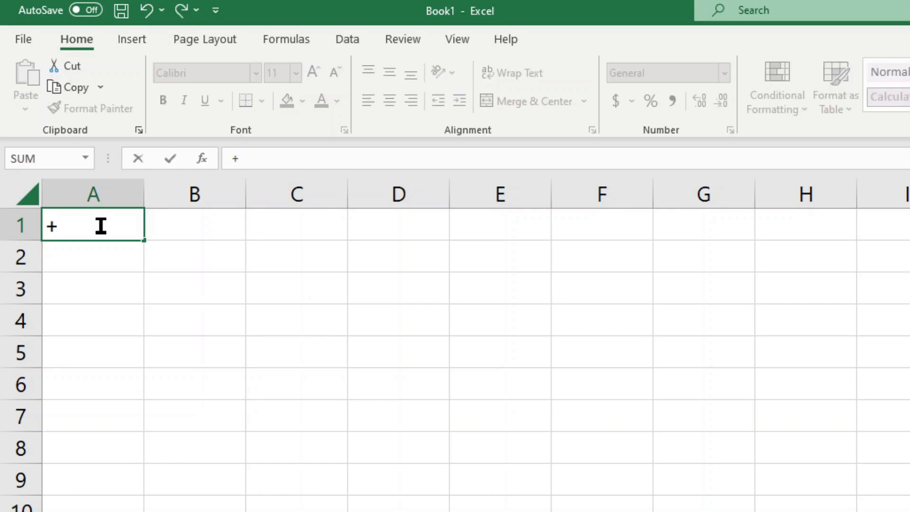
{"action": "left_click", "coordinate": [118, 255]}
{"action": "key", "text": "Escape"}
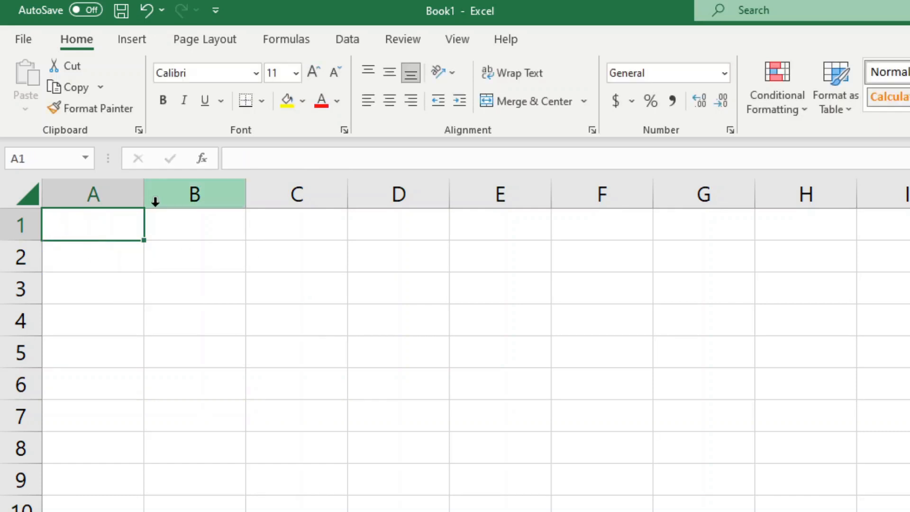
{"action": "type", "text": "="}
{"action": "left_click", "coordinate": [104, 256]}
{"action": "key", "text": "Escape"}
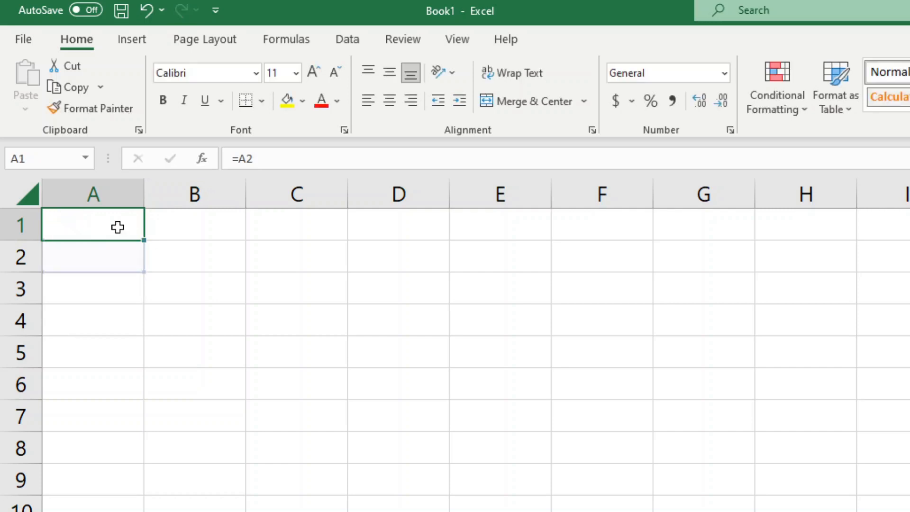
- List the arithmetic operators +, -, / and * in cells A1 to A4, one per cell
{"action": "type", "text": "+"}
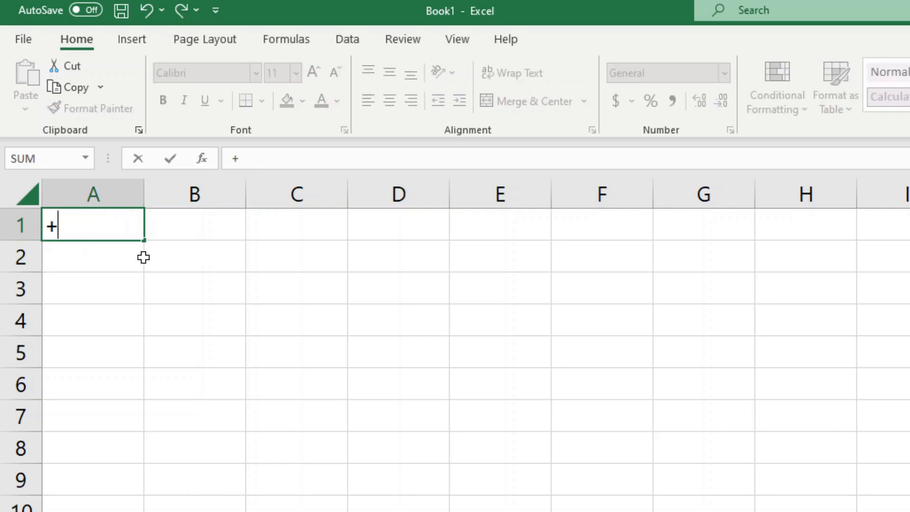
{"action": "key", "text": "Return"}
{"action": "type", "text": "-"}
{"action": "key", "text": "Return"}
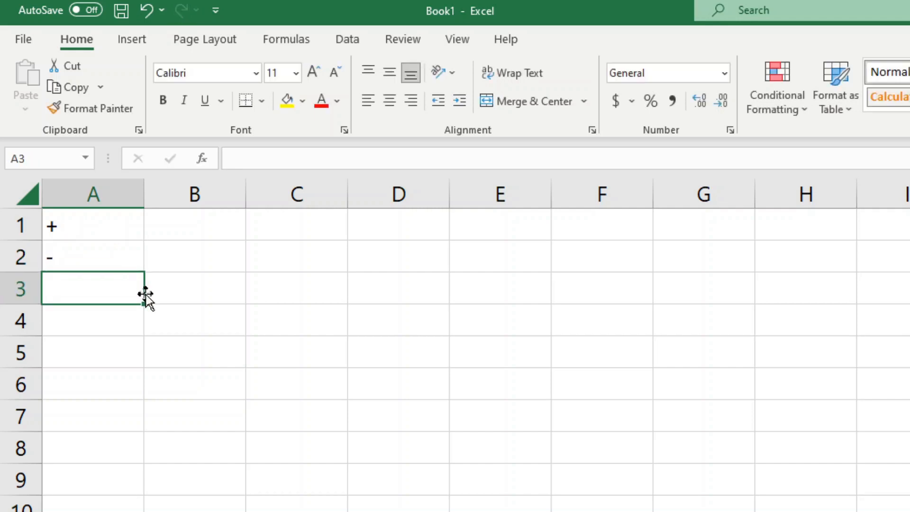
{"action": "double_click", "coordinate": [112, 283]}
{"action": "type", "text": "/"}
{"action": "key", "text": "Return"}
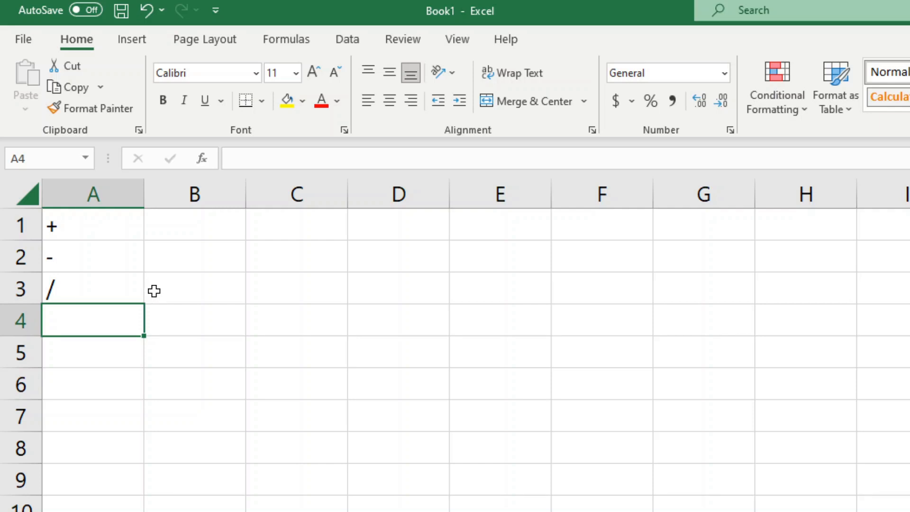
{"action": "type", "text": "*"}
{"action": "left_click", "coordinate": [243, 359]}
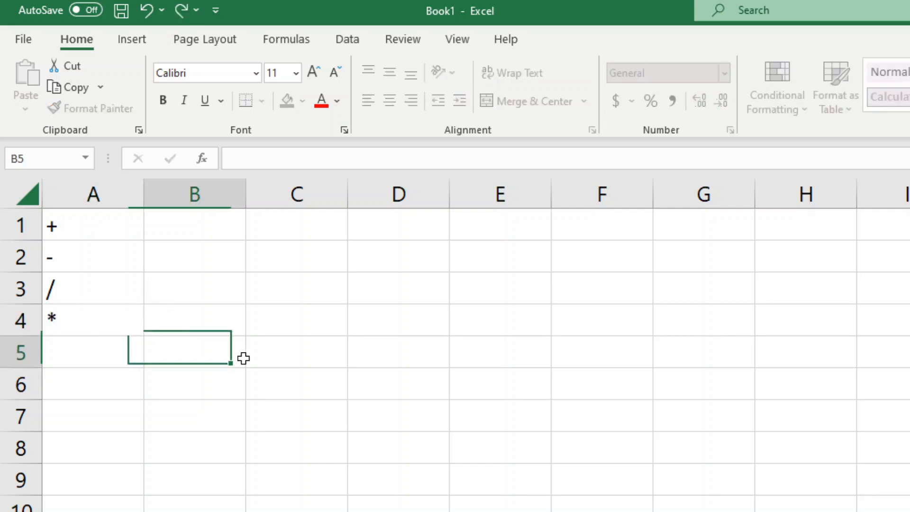
- Clear the operator symbols from cells A1 to A4
{"action": "left_click_drag", "start_coordinate": [78, 235], "coordinate": [71, 321]}
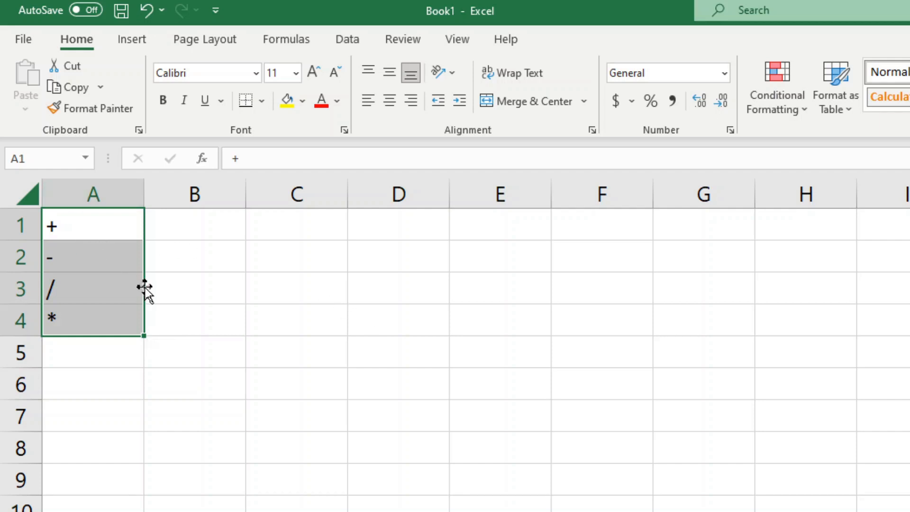
{"action": "left_click_drag", "start_coordinate": [106, 315], "coordinate": [100, 209]}
{"action": "key", "text": "Delete"}
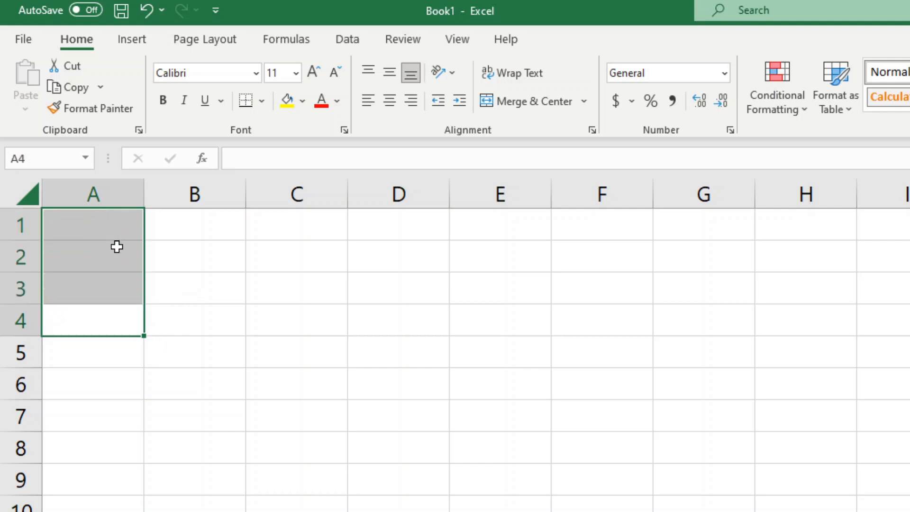
- Enter the values 5, 10 and 5 in cells A1, A2 and A3
{"action": "left_click_drag", "start_coordinate": [98, 258], "coordinate": [97, 229]}
{"action": "left_click", "coordinate": [98, 229]}
{"action": "type", "text": "5"}
{"action": "key", "text": "Return"}
{"action": "type", "text": "10"}
{"action": "key", "text": "Return"}
{"action": "key", "text": "F2"}
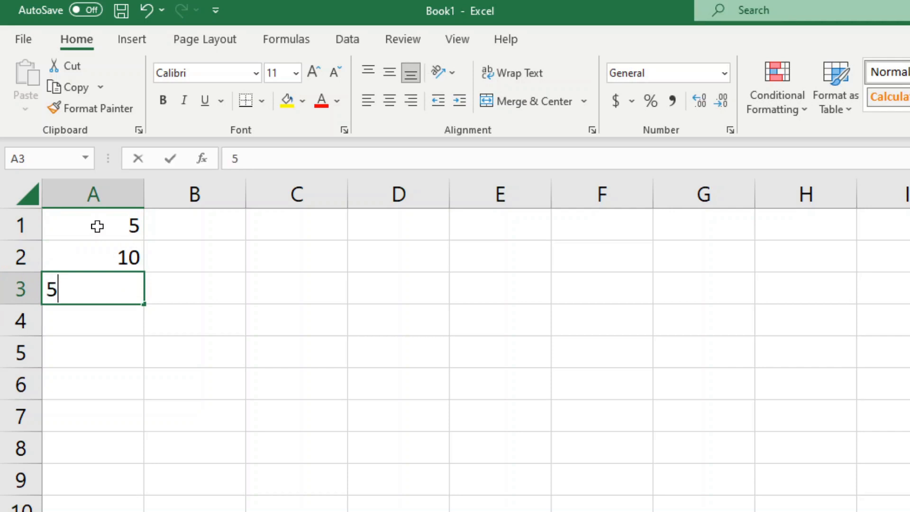
{"action": "type", "text": "5"}
- Enter the formula =A1+A2/A3 in cell C1
{"action": "left_click", "coordinate": [299, 231]}
{"action": "type", "text": "="}
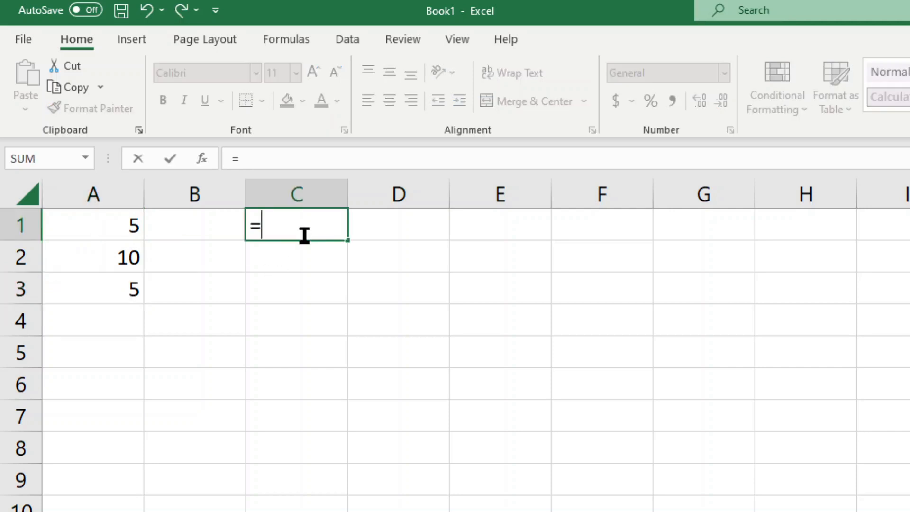
{"action": "left_click", "coordinate": [124, 227]}
{"action": "type", "text": "+"}
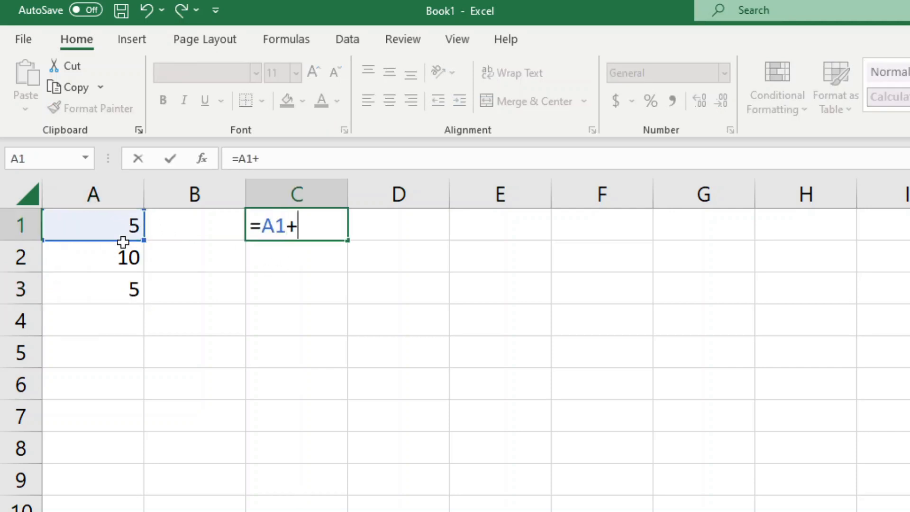
{"action": "left_click", "coordinate": [99, 258]}
{"action": "type", "text": "/"}
{"action": "left_click", "coordinate": [118, 291]}
{"action": "key", "text": "Return"}
- Write C1's formula as plain text in cell D1, with a leading apostrophe: '=A1+A2/A3
{"action": "left_click", "coordinate": [331, 226]}
{"action": "left_click", "coordinate": [266, 159]}
{"action": "key", "text": "Escape"}
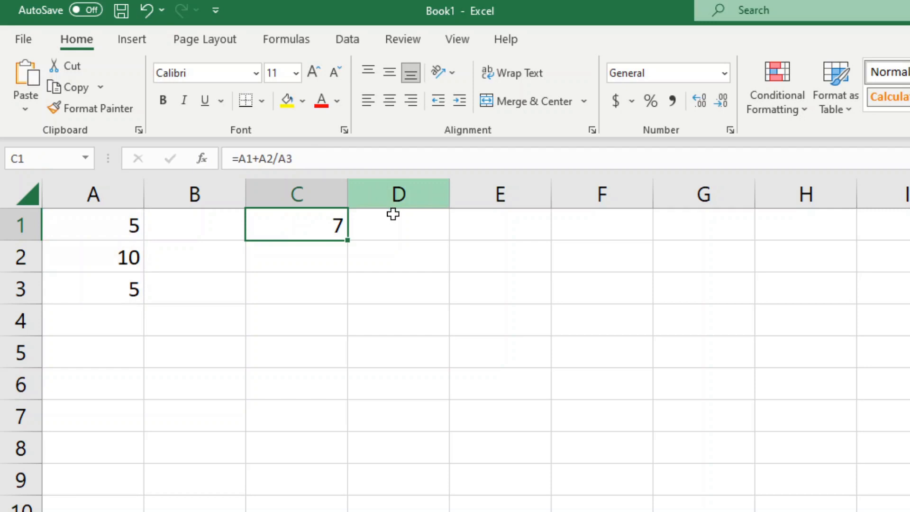
{"action": "left_click", "coordinate": [393, 211]}
{"action": "left_click", "coordinate": [304, 164]}
{"action": "type", "text": "'"}
{"action": "type", "text": "=A1+A2/A3"}
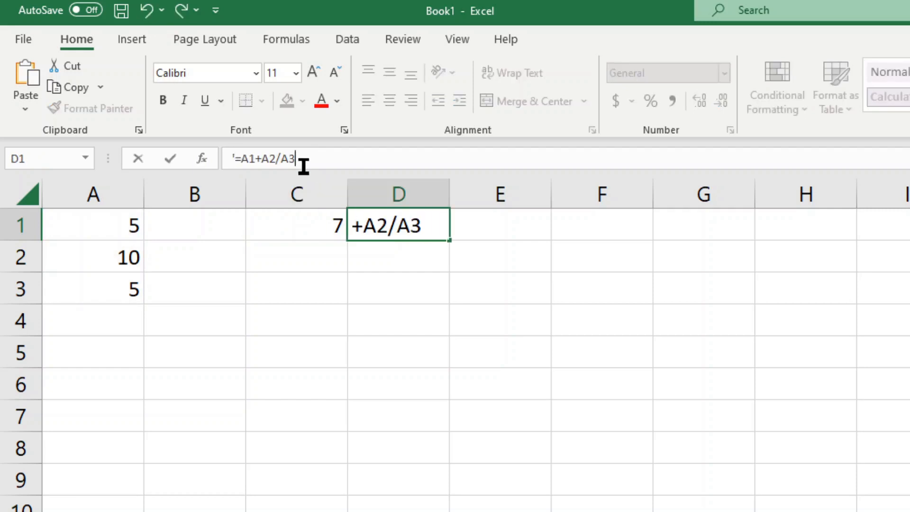
{"action": "key", "text": "Return"}
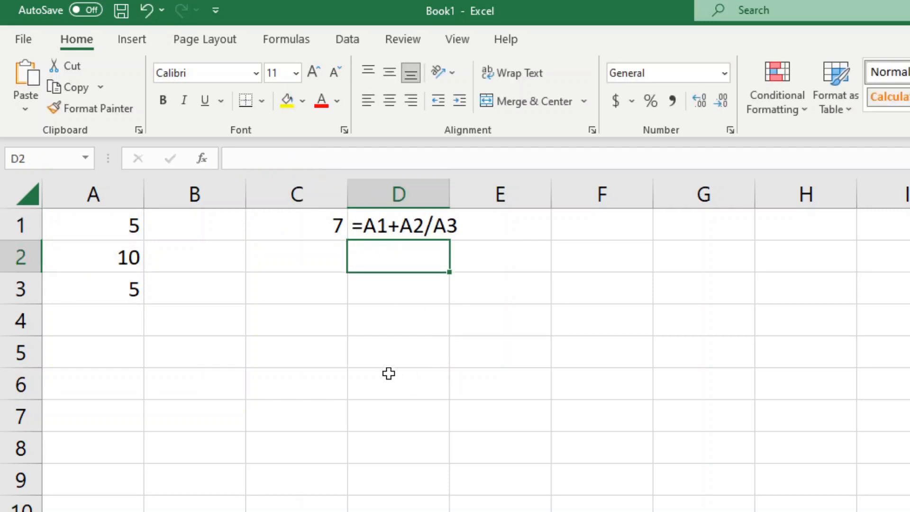
{"action": "left_click", "coordinate": [389, 374]}
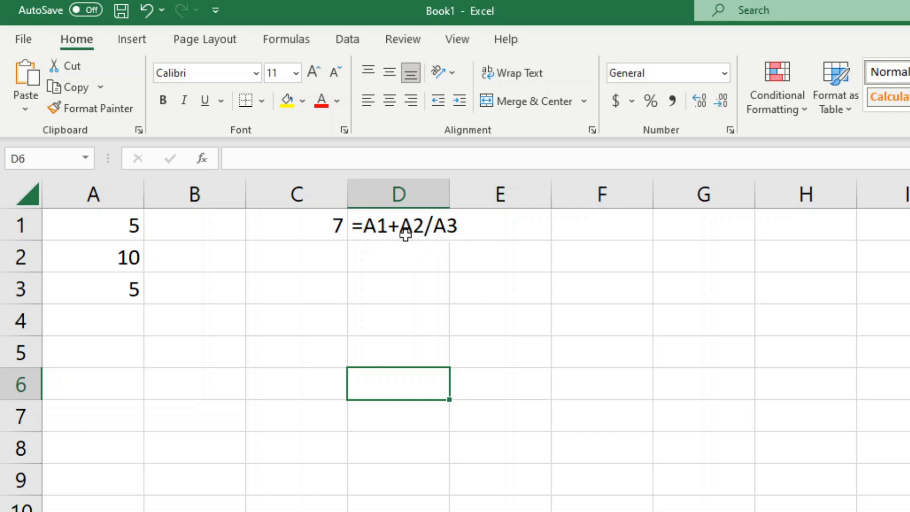
- Copy the formula text =A1+A2/A3 from cell C1 into cell C2, without a leading apostrophe
{"action": "left_click", "coordinate": [313, 228]}
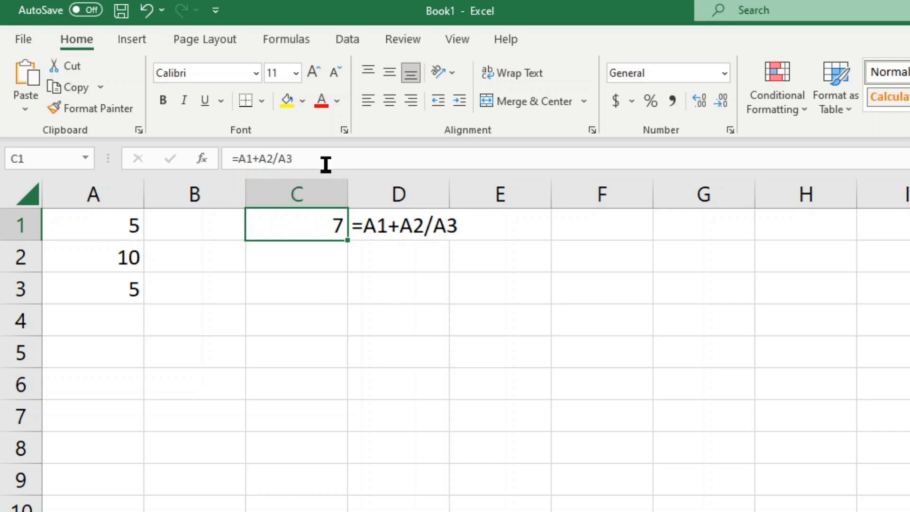
{"action": "left_click_drag", "start_coordinate": [326, 163], "coordinate": [239, 201]}
{"action": "key", "text": "ctrl+c"}
{"action": "key", "text": "Return"}
{"action": "left_click", "coordinate": [275, 160]}
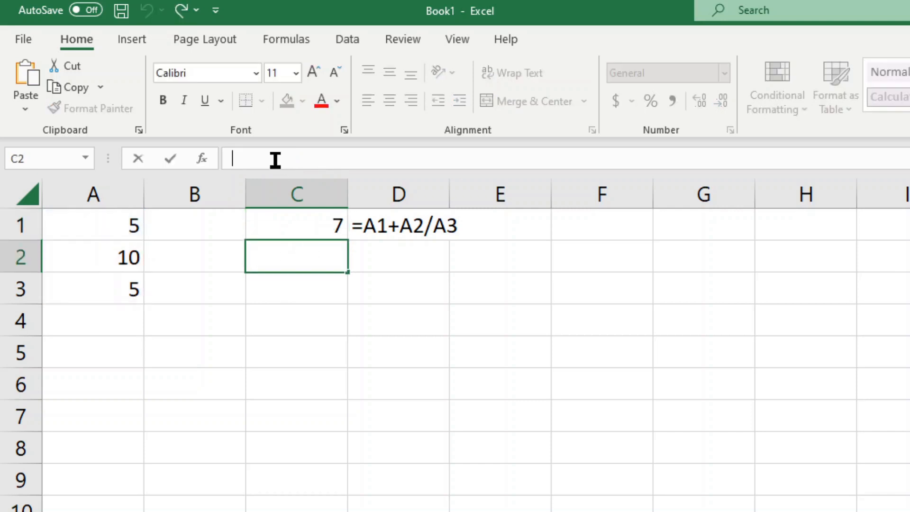
{"action": "key", "text": "ctrl+v"}
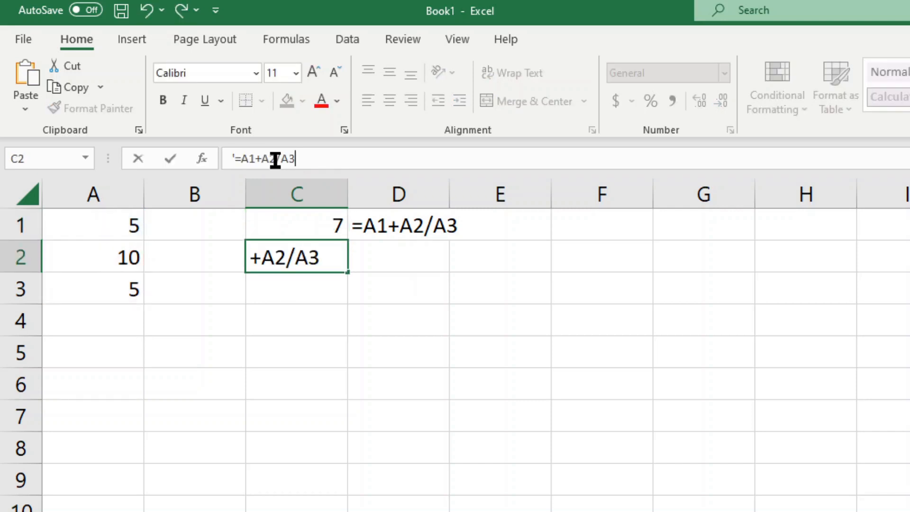
{"action": "left_click", "coordinate": [235, 158]}
{"action": "type", "text": "'"}
{"action": "left_click", "coordinate": [234, 158]}
{"action": "key", "text": "Delete"}
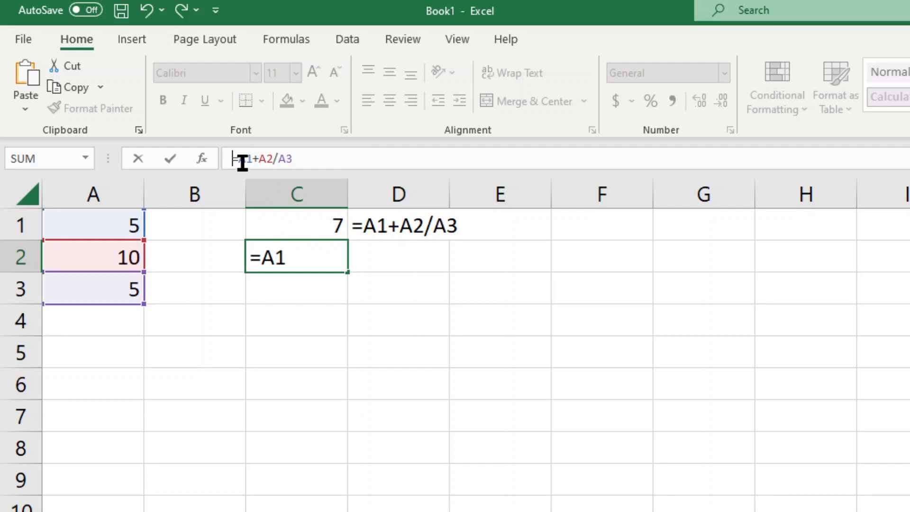
- Add parentheses around the addition in C2's formula so it reads =(A1+A2)/A3
{"action": "type", "text": "("}
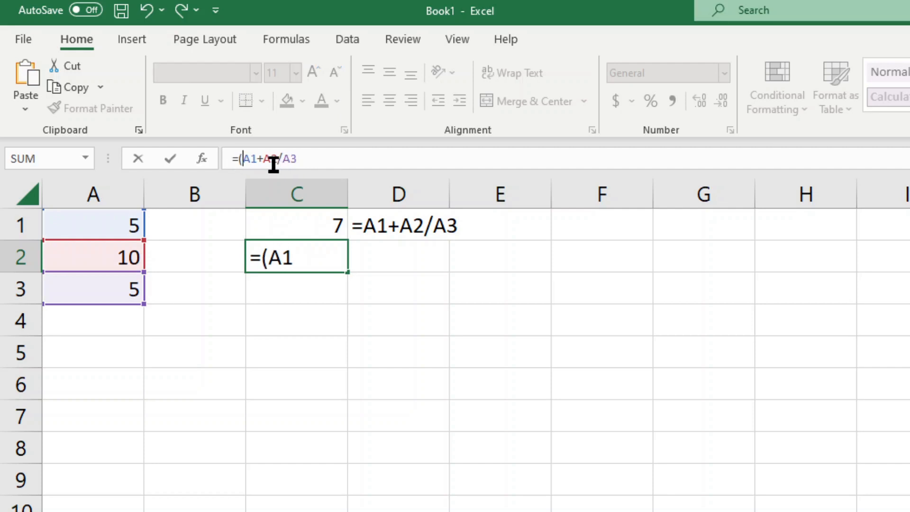
{"action": "left_click", "coordinate": [277, 158]}
{"action": "type", "text": ")"}
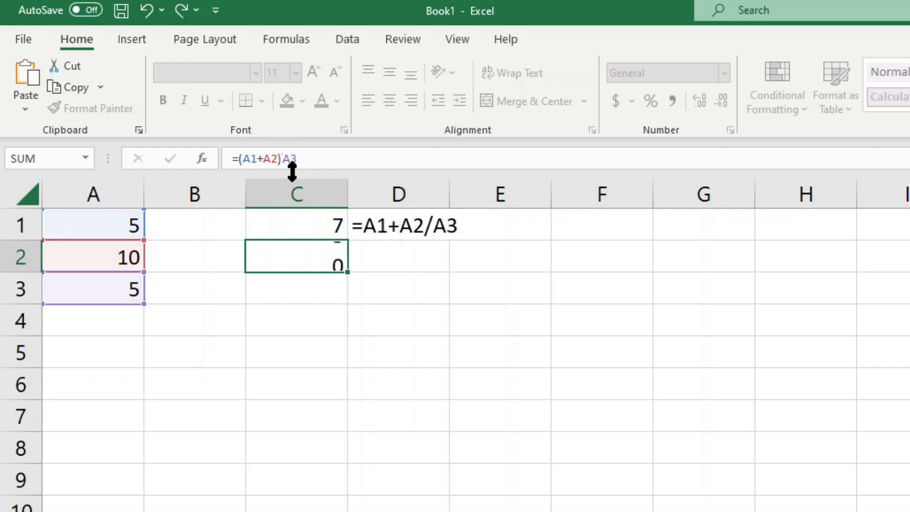
{"action": "key", "text": "Return"}
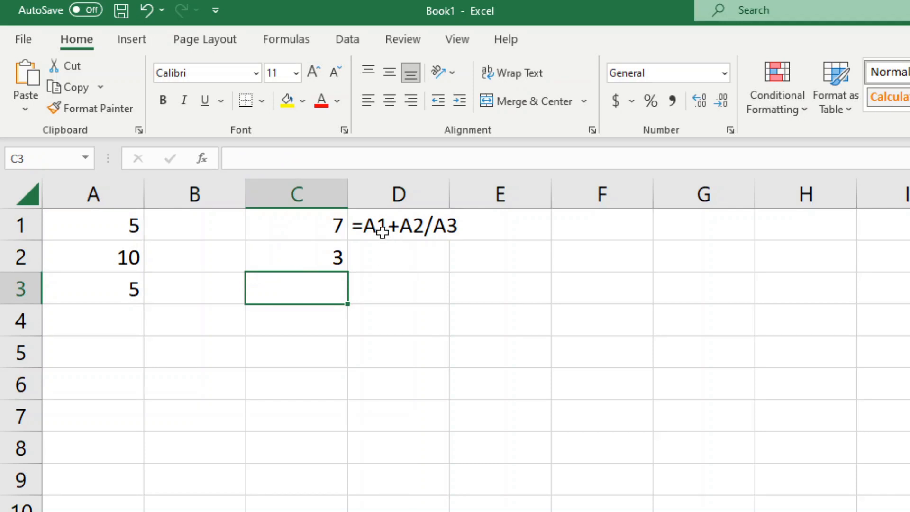
- Write C2's formula as plain text in cell D2, with a leading apostrophe: '=(A1+A2)/A3
{"action": "left_click", "coordinate": [300, 259]}
{"action": "triple_click", "coordinate": [342, 159]}
{"action": "key", "text": "ctrl+c"}
{"action": "key", "text": "Escape"}
{"action": "left_click", "coordinate": [390, 254]}
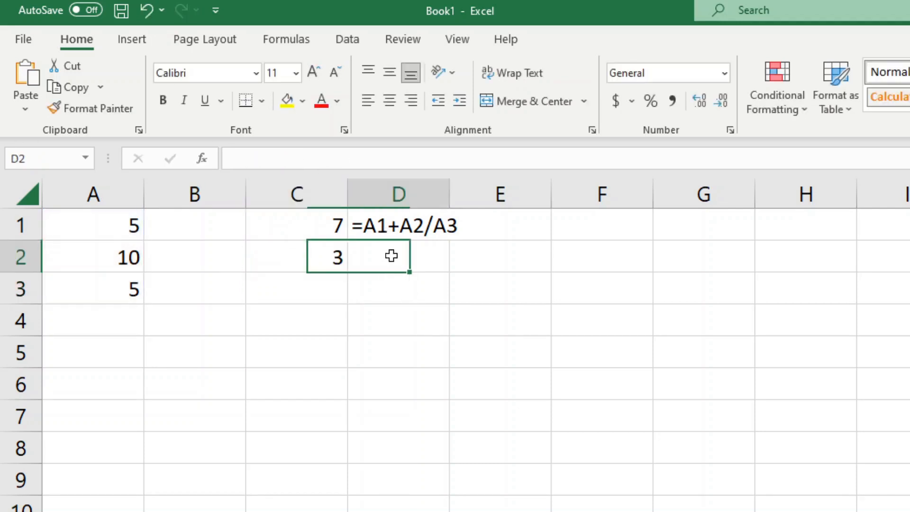
{"action": "type", "text": "'"}
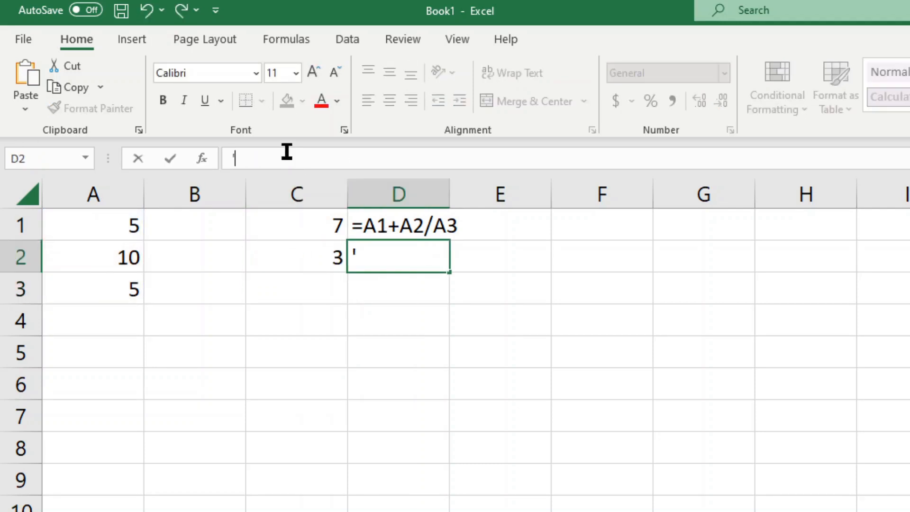
{"action": "key", "text": "ctrl+v"}
{"action": "key", "text": "Return"}
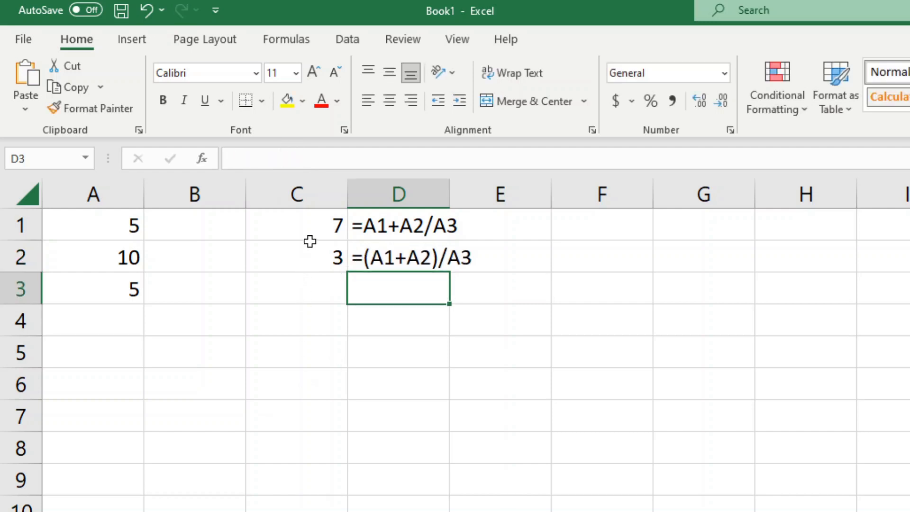
- Compare the formulas in C1 and C2 with the input values in A1 to A3 to examine the effect of the parentheses
{"action": "left_click", "coordinate": [310, 250]}
{"action": "left_click", "coordinate": [317, 228]}
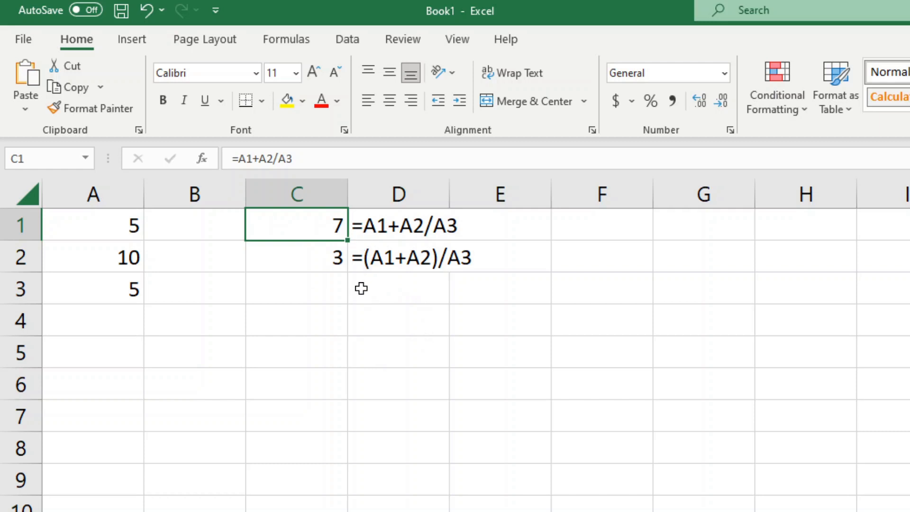
{"action": "left_click", "coordinate": [320, 269]}
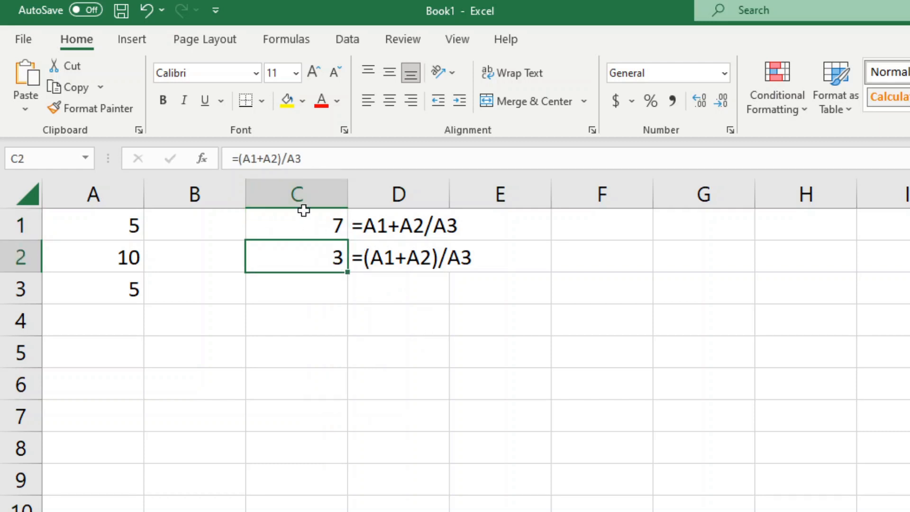
{"action": "left_click_drag", "start_coordinate": [239, 159], "coordinate": [264, 161]}
{"action": "left_click", "coordinate": [305, 158]}
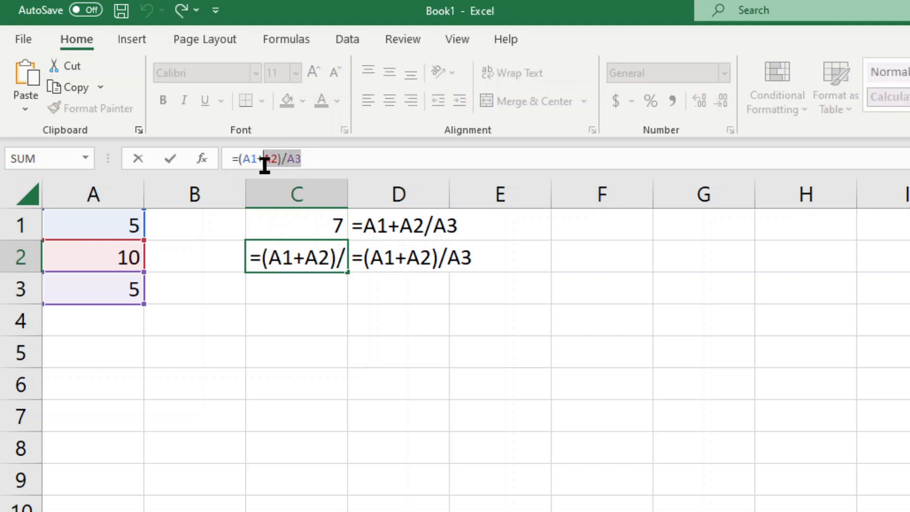
{"action": "key", "text": "Escape"}
{"action": "left_click", "coordinate": [69, 225]}
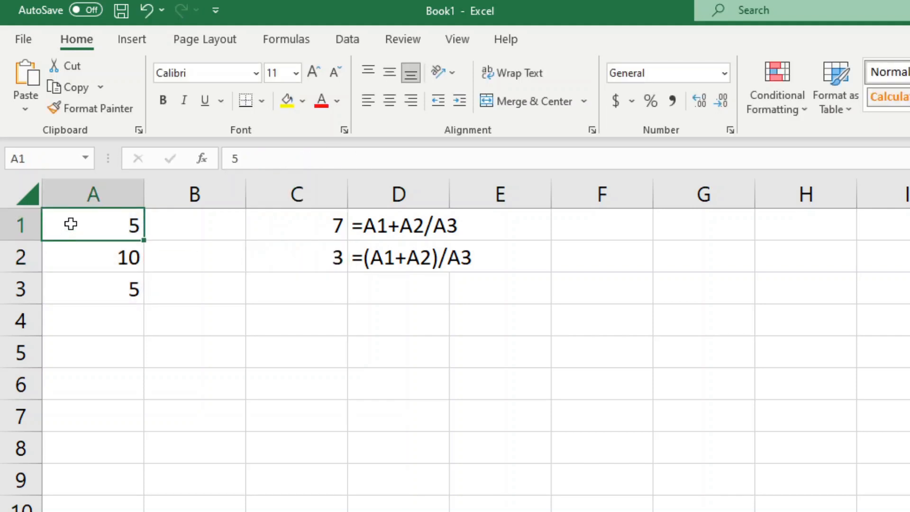
{"action": "left_click", "coordinate": [90, 254]}
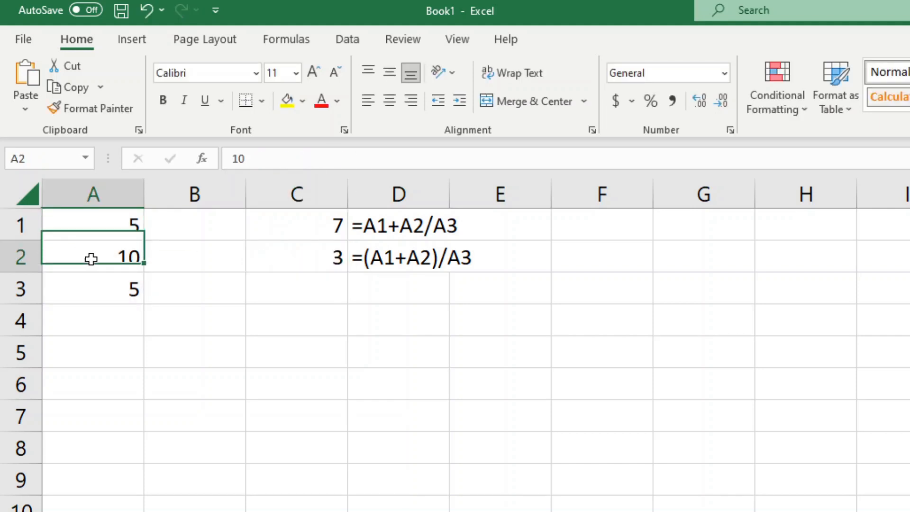
{"action": "left_click", "coordinate": [97, 290]}
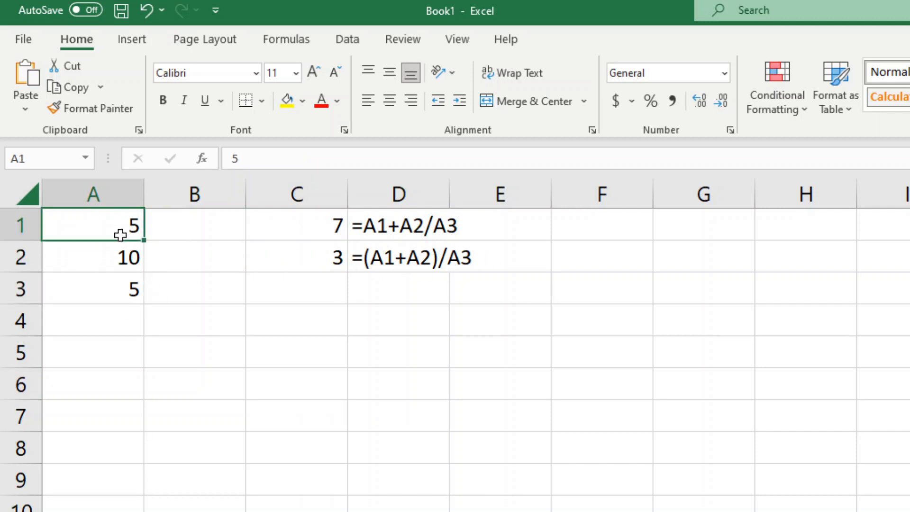
{"action": "left_click_drag", "start_coordinate": [122, 226], "coordinate": [142, 260]}
{"action": "left_click", "coordinate": [126, 286]}
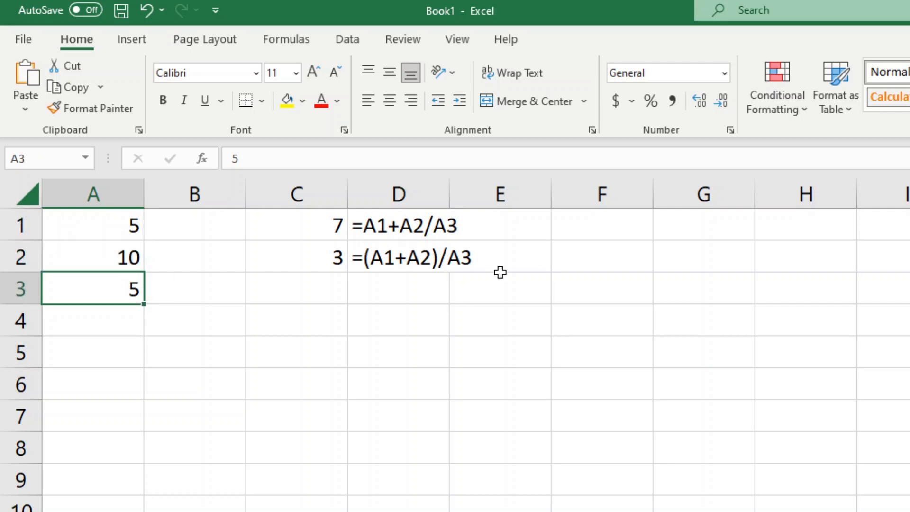
{"action": "left_click", "coordinate": [310, 231]}
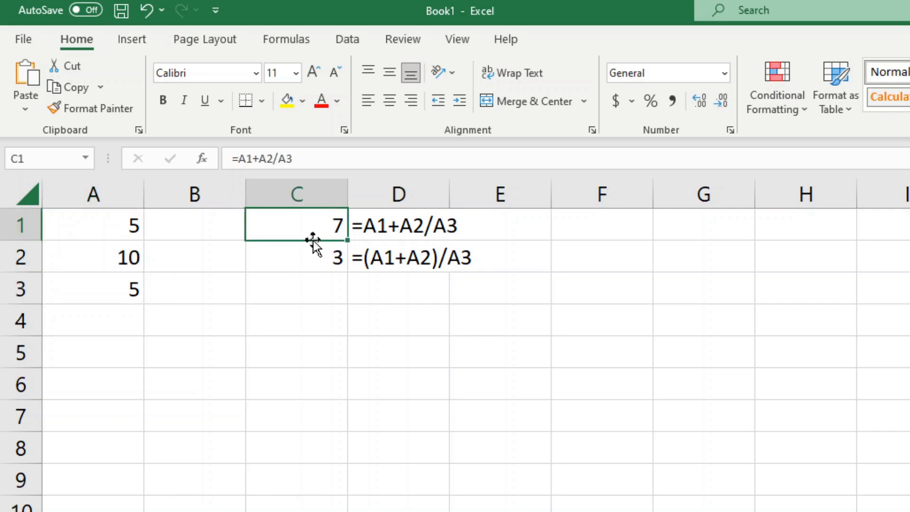
{"action": "left_click", "coordinate": [309, 264]}
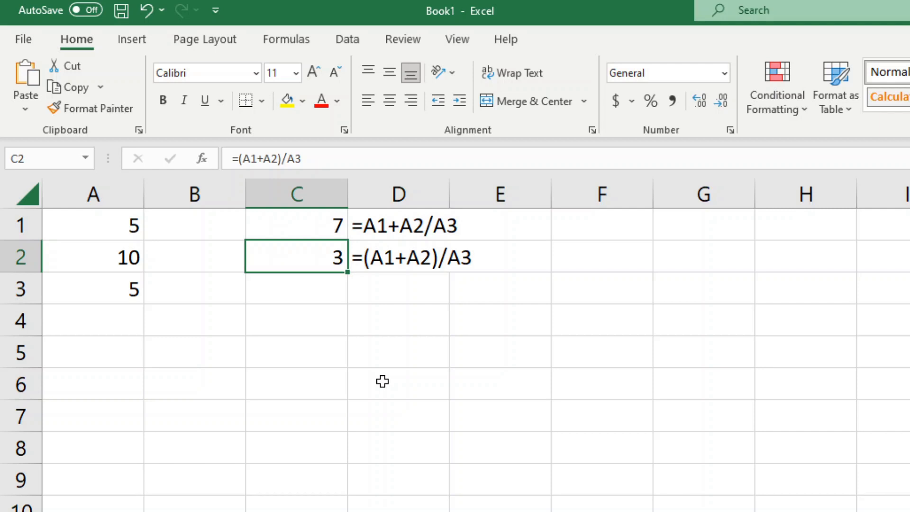
- Clear the contents of the whole worksheet
{"action": "left_click", "coordinate": [398, 290]}
{"action": "key", "text": "ctrl+a"}
{"action": "key", "text": "Delete"}
- Enter the value 5 in both cell A1 and cell B1
{"action": "left_click", "coordinate": [117, 230]}
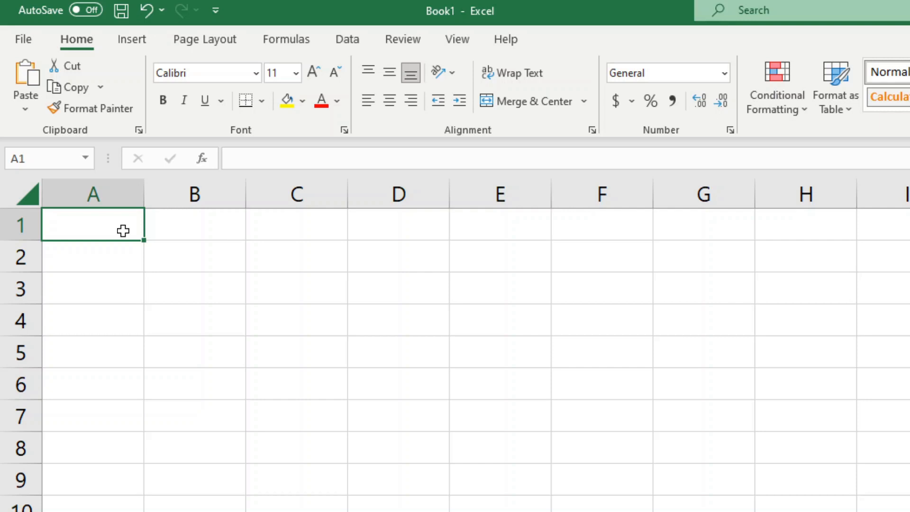
{"action": "type", "text": "5"}
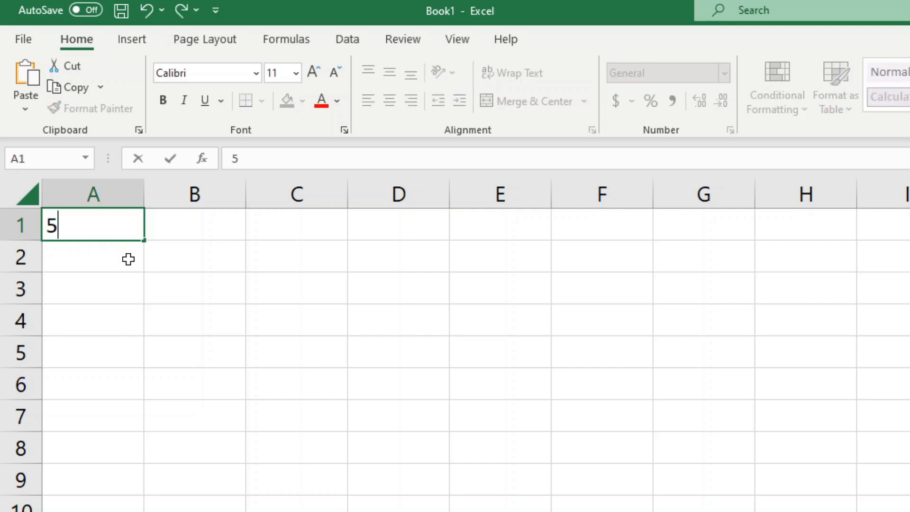
{"action": "left_click", "coordinate": [173, 239]}
{"action": "type", "text": "5"}
{"action": "left_click", "coordinate": [269, 304]}
- Enter the formula =A1+B1 in cell C1
{"action": "left_click", "coordinate": [284, 229]}
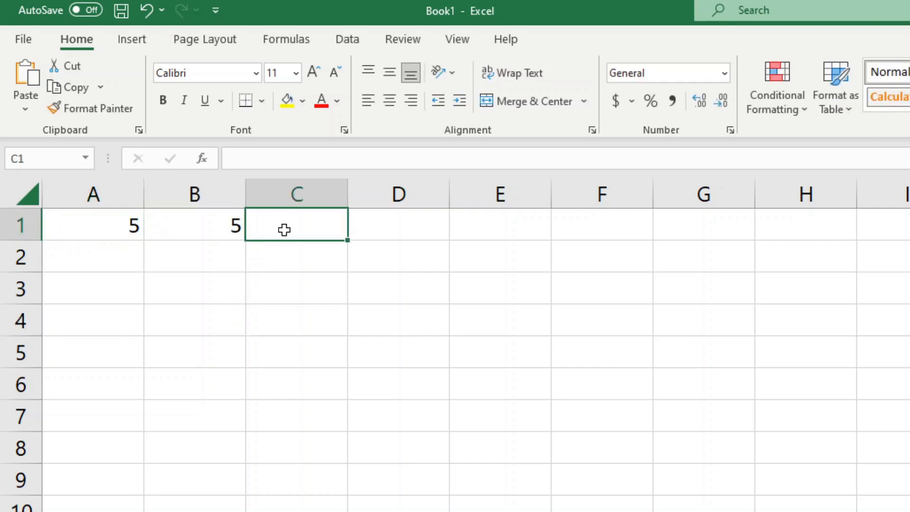
{"action": "type", "text": "="}
{"action": "left_click", "coordinate": [116, 227]}
{"action": "type", "text": "+"}
{"action": "left_click", "coordinate": [205, 226]}
{"action": "key", "text": "Return"}
{"action": "left_click", "coordinate": [333, 343]}
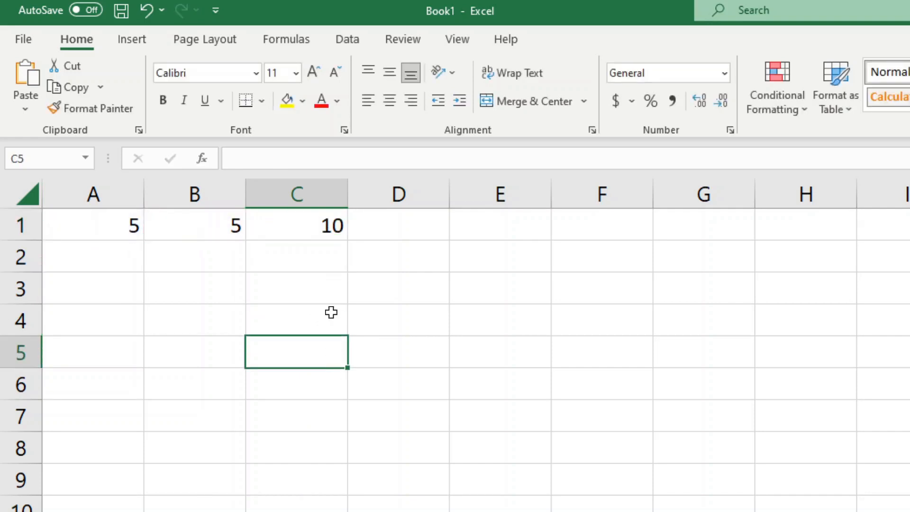
- Copy the formula cell C1 to cell D1, letting its references adjust to =B1+C1
{"action": "left_click", "coordinate": [328, 226]}
{"action": "key", "text": "ctrl+c"}
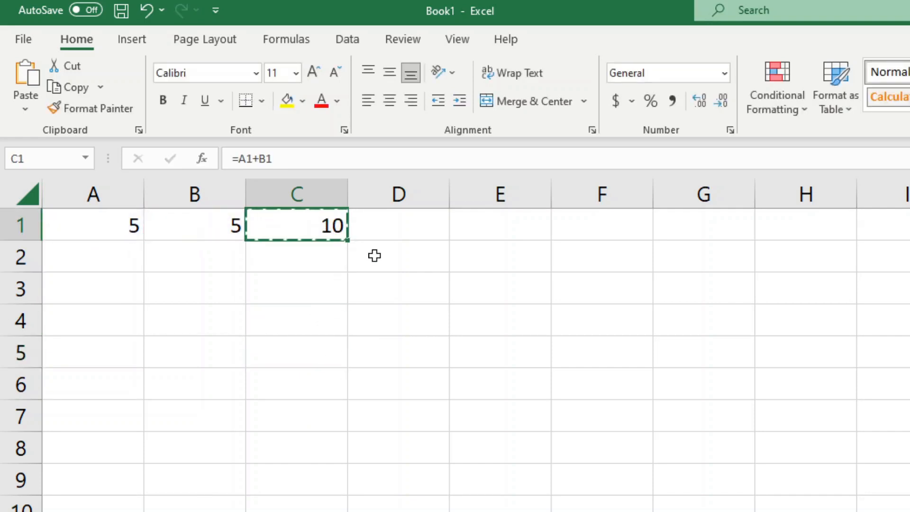
{"action": "left_click", "coordinate": [410, 227]}
{"action": "key", "text": "ctrl+v"}
{"action": "key", "text": "Escape"}
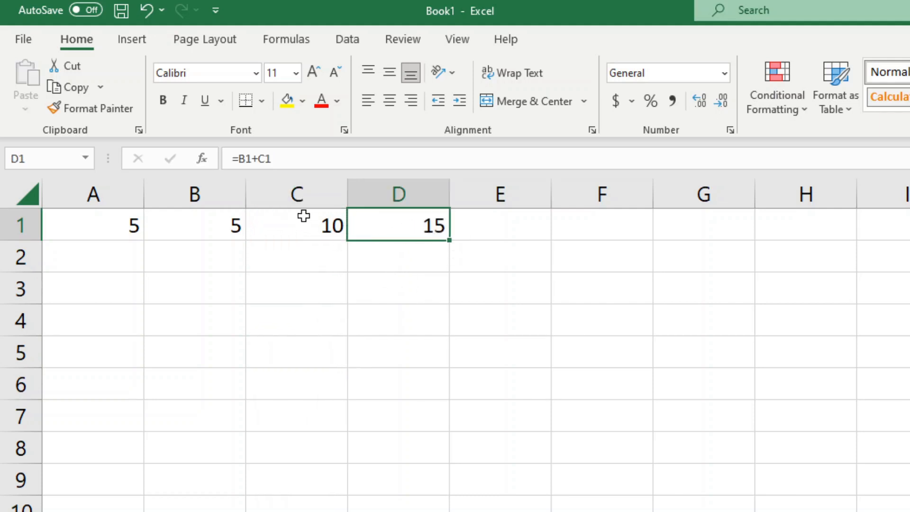
- Compare which cells the formulas in C1 and D1 refer to
{"action": "left_click", "coordinate": [304, 217]}
{"action": "left_click", "coordinate": [302, 159]}
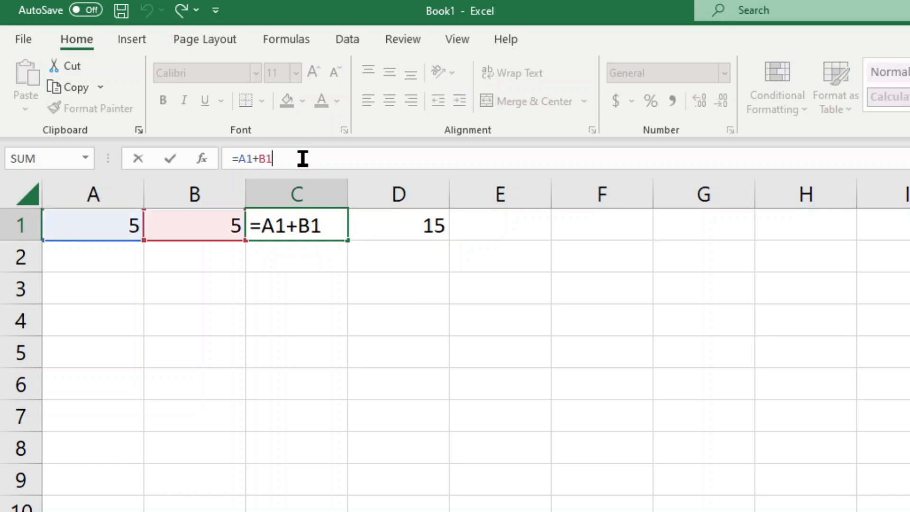
{"action": "key", "text": "Escape"}
{"action": "left_click", "coordinate": [397, 226]}
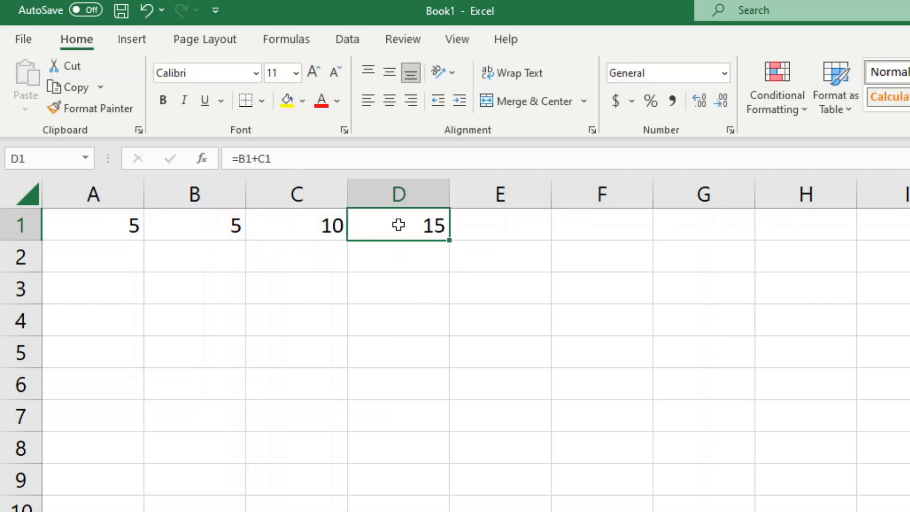
{"action": "left_click", "coordinate": [319, 158]}
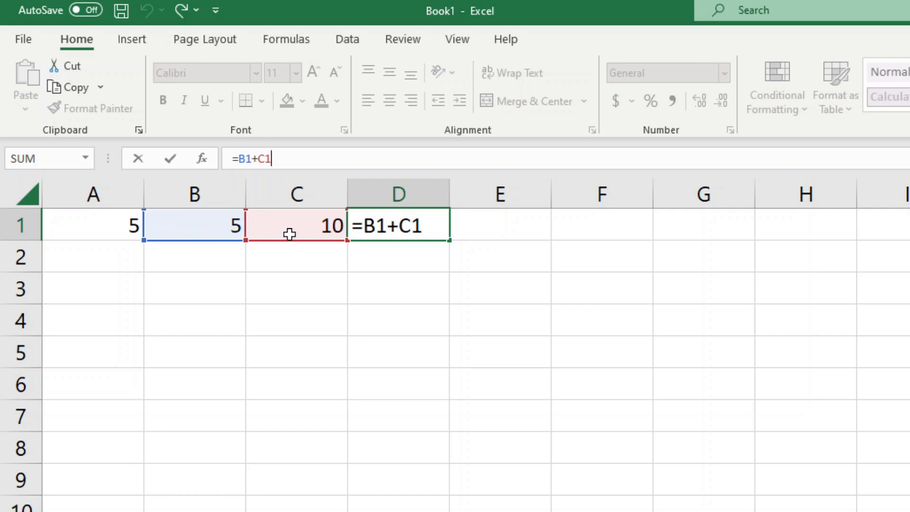
{"action": "key", "text": "ctrl+Return"}
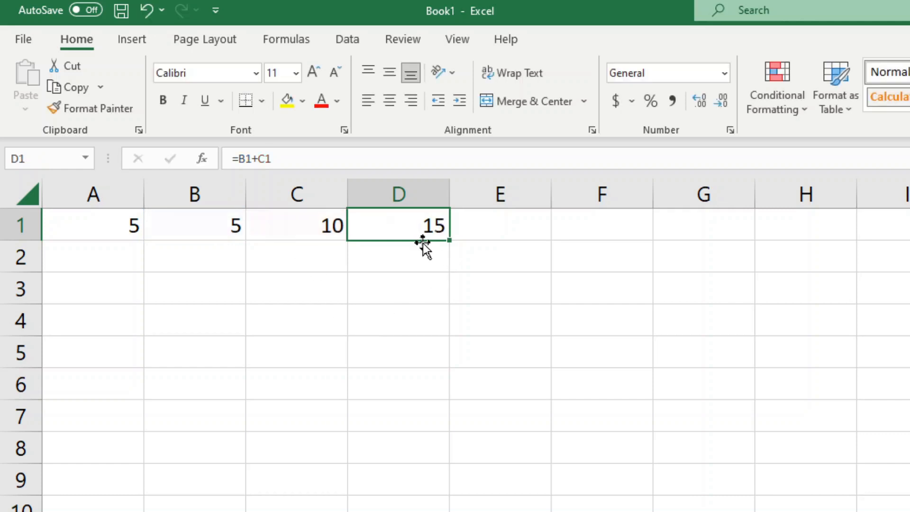
- Copy the formula in D1 across to cells E1 to G1
{"action": "key", "text": "ctrl+c"}
{"action": "left_click_drag", "start_coordinate": [474, 229], "coordinate": [716, 234]}
{"action": "key", "text": "ctrl+v"}
{"action": "key", "text": "Escape"}
- Inspect the formulas in D1 to G1 one by one to see which cells each refers to
{"action": "left_click", "coordinate": [420, 232]}
{"action": "left_click", "coordinate": [354, 157]}
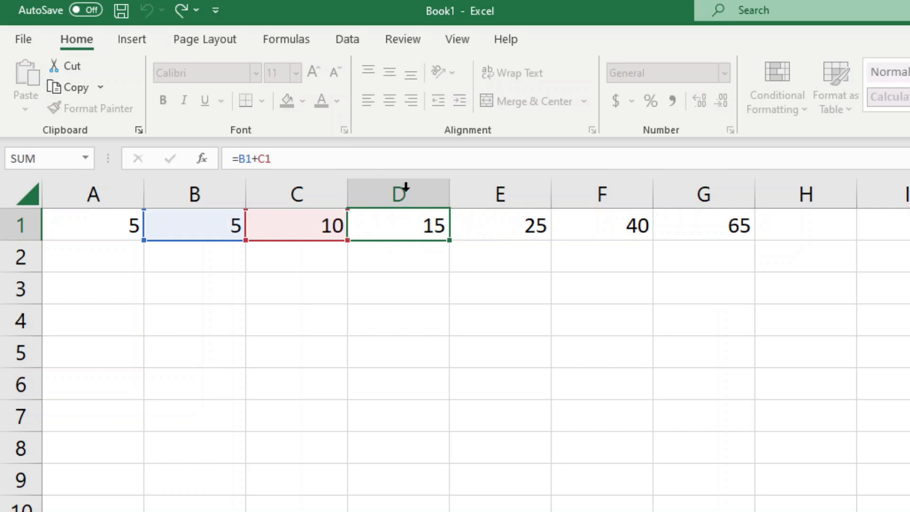
{"action": "key", "text": "Tab"}
{"action": "left_click", "coordinate": [364, 157]}
{"action": "left_click", "coordinate": [593, 228]}
{"action": "left_click", "coordinate": [427, 162]}
{"action": "left_click", "coordinate": [661, 229]}
{"action": "left_click", "coordinate": [341, 157]}
{"action": "key", "text": "Escape"}
- Copy the formula in C1 down column C from C2 through at least row 10
{"action": "left_click", "coordinate": [300, 234]}
{"action": "key", "text": "ctrl+c"}
{"action": "left_click", "coordinate": [311, 258]}
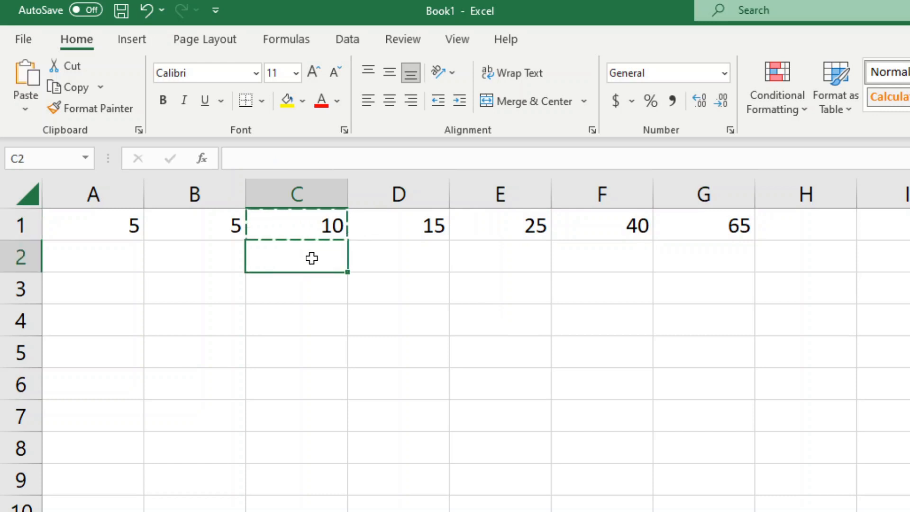
{"action": "left_click_drag", "start_coordinate": [311, 260], "coordinate": [303, 507]}
{"action": "key", "text": "ctrl+v"}
{"action": "key", "text": "Escape"}
- Inspect the formulas in C1 to C5 one by one to see how their row references change
{"action": "left_click", "coordinate": [323, 225]}
{"action": "left_click", "coordinate": [311, 157]}
{"action": "key", "text": "Escape"}
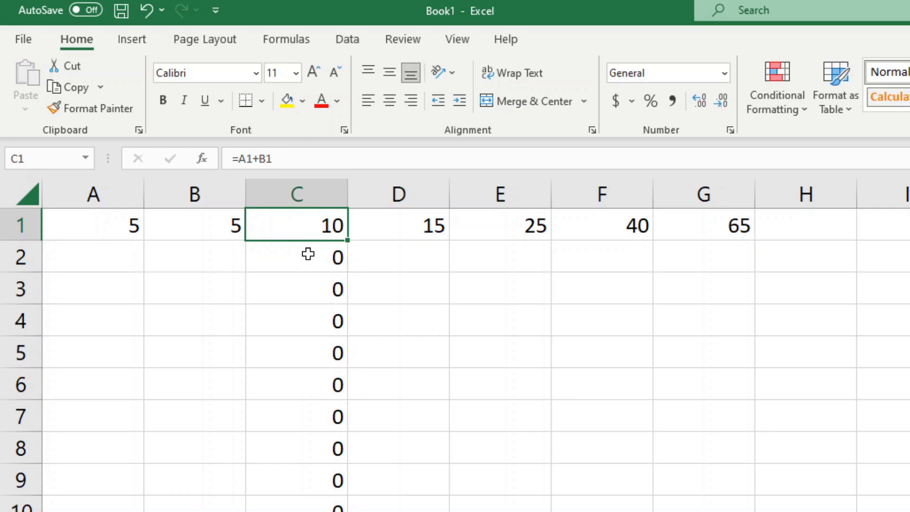
{"action": "left_click", "coordinate": [307, 254]}
{"action": "left_click", "coordinate": [315, 157]}
{"action": "key", "text": "Escape"}
{"action": "left_click", "coordinate": [323, 315]}
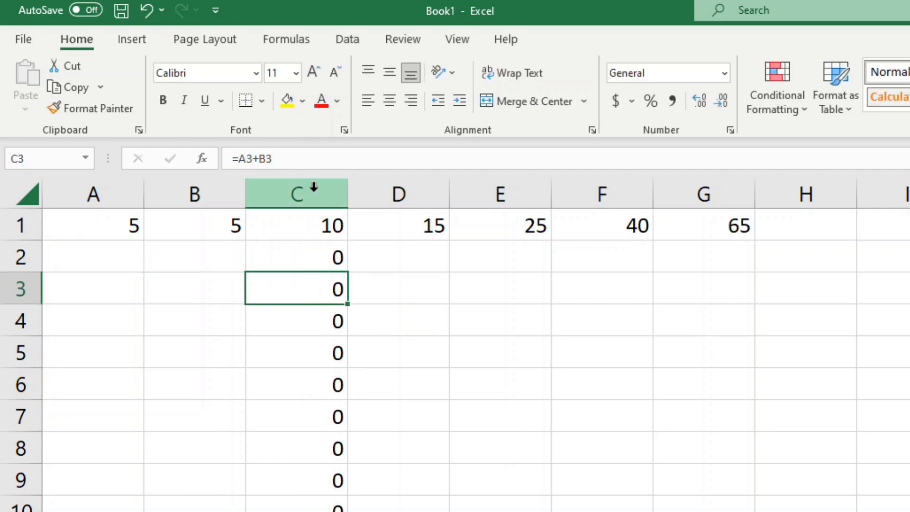
{"action": "left_click", "coordinate": [306, 159]}
{"action": "key", "text": "Escape"}
{"action": "left_click", "coordinate": [315, 319]}
{"action": "left_click", "coordinate": [335, 159]}
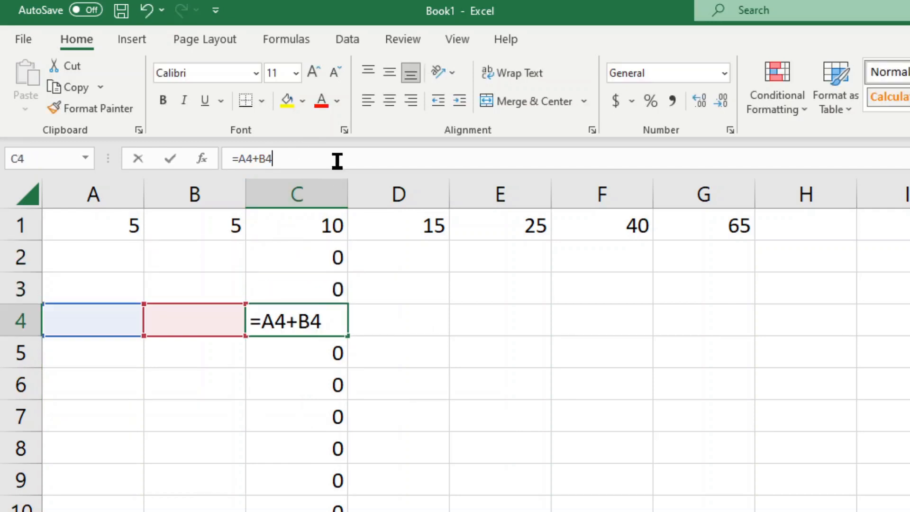
{"action": "key", "text": "Escape"}
{"action": "left_click", "coordinate": [322, 347]}
{"action": "left_click", "coordinate": [315, 156]}
{"action": "key", "text": "Escape"}
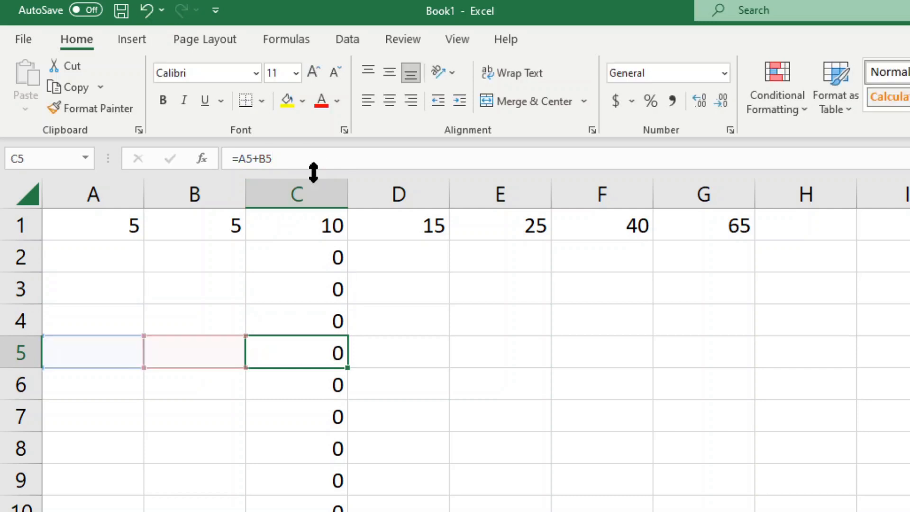
- Inspect the formulas in C6 to C9 one by one to see which row each refers to
{"action": "left_click", "coordinate": [298, 392]}
{"action": "left_click", "coordinate": [303, 157]}
{"action": "key", "text": "Escape"}
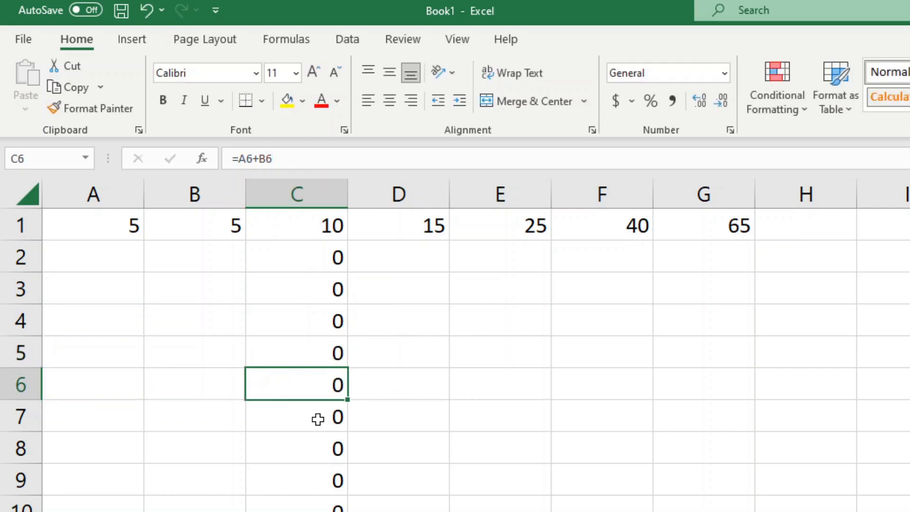
{"action": "left_click", "coordinate": [319, 419]}
{"action": "left_click", "coordinate": [341, 158]}
{"action": "key", "text": "Escape"}
{"action": "left_click", "coordinate": [319, 445]}
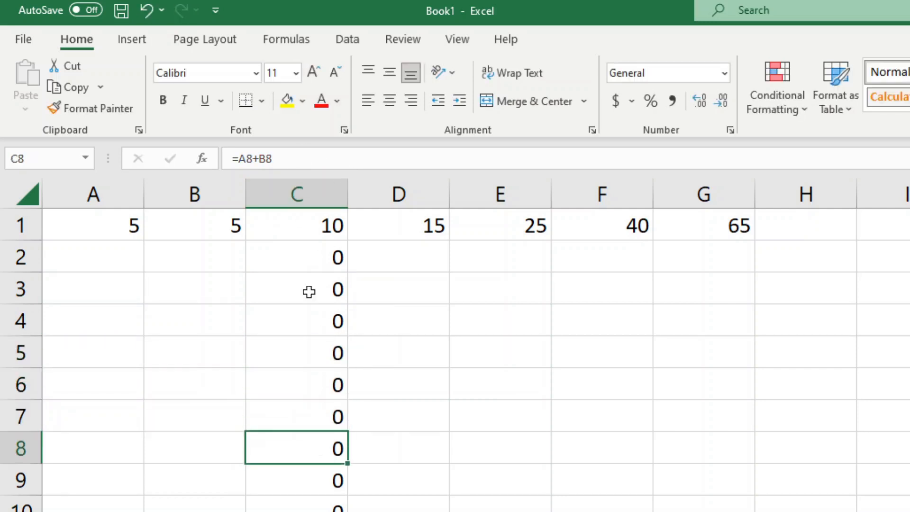
{"action": "left_click", "coordinate": [322, 161]}
{"action": "key", "text": "Escape"}
{"action": "left_click", "coordinate": [311, 486]}
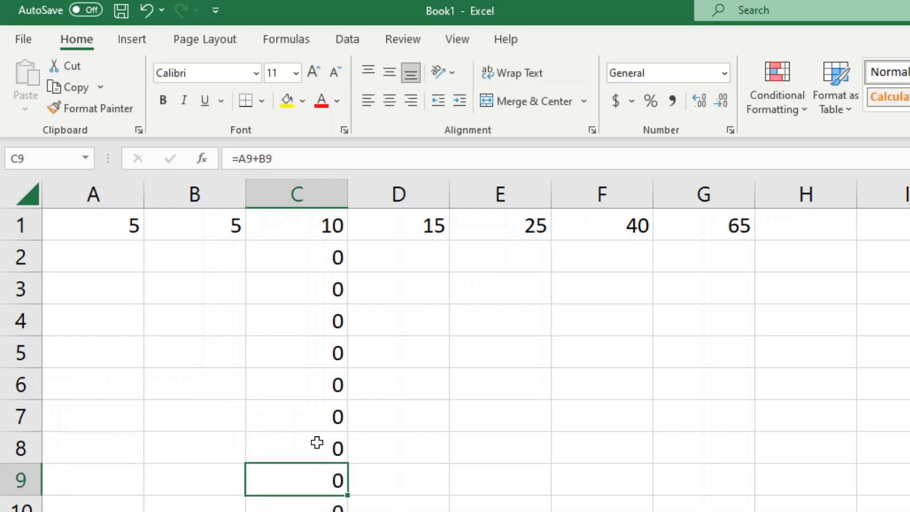
{"action": "left_click", "coordinate": [322, 159]}
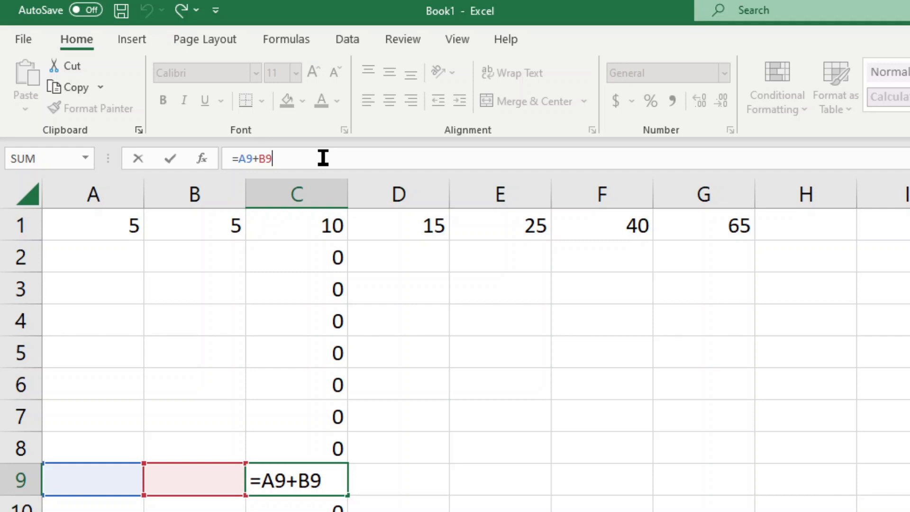
{"action": "key", "text": "Escape"}
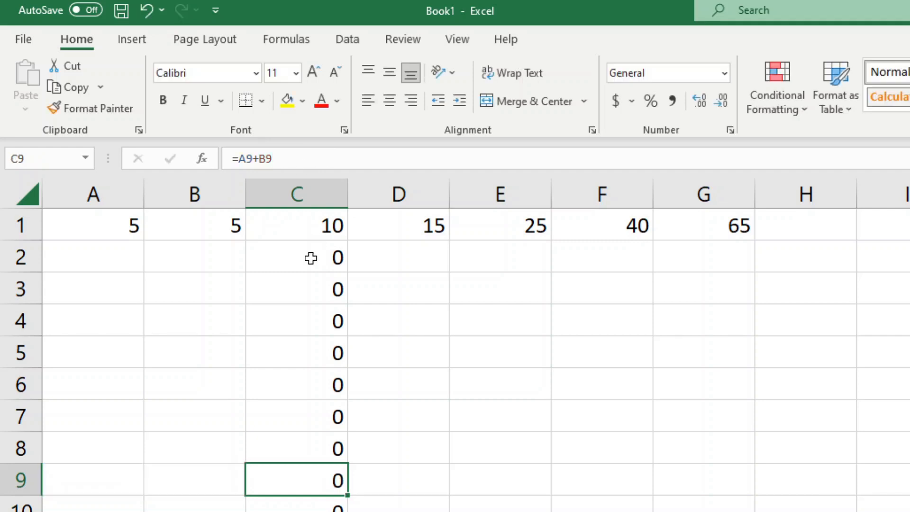
- Clear the copied formulas from C2 downward in column C and from D1 to G1, keeping the formula in C1
{"action": "left_click_drag", "start_coordinate": [310, 256], "coordinate": [311, 511]}
{"action": "key", "text": "Delete"}
{"action": "left_click", "coordinate": [306, 214]}
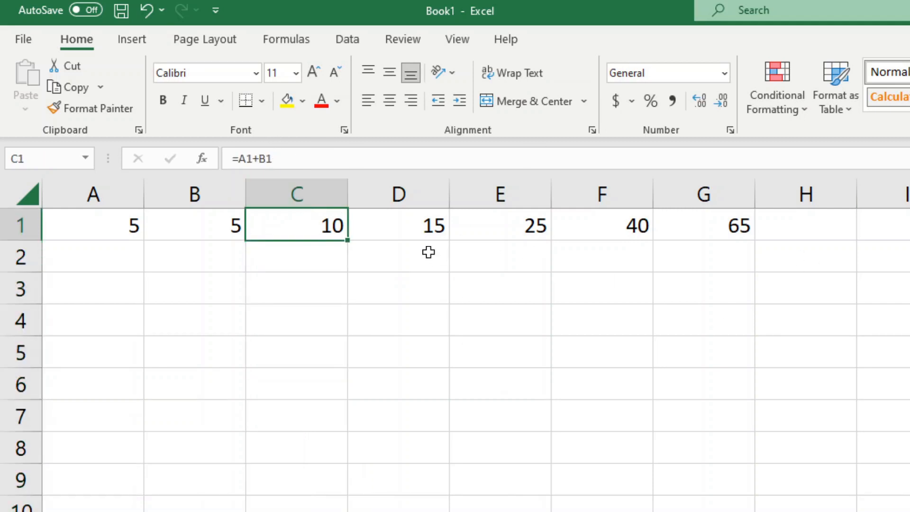
{"action": "left_click_drag", "start_coordinate": [405, 223], "coordinate": [699, 229]}
{"action": "key", "text": "Delete"}
- Make the A1 reference in C1's formula absolute so that it reads =$A$1+B1
{"action": "left_click", "coordinate": [309, 220]}
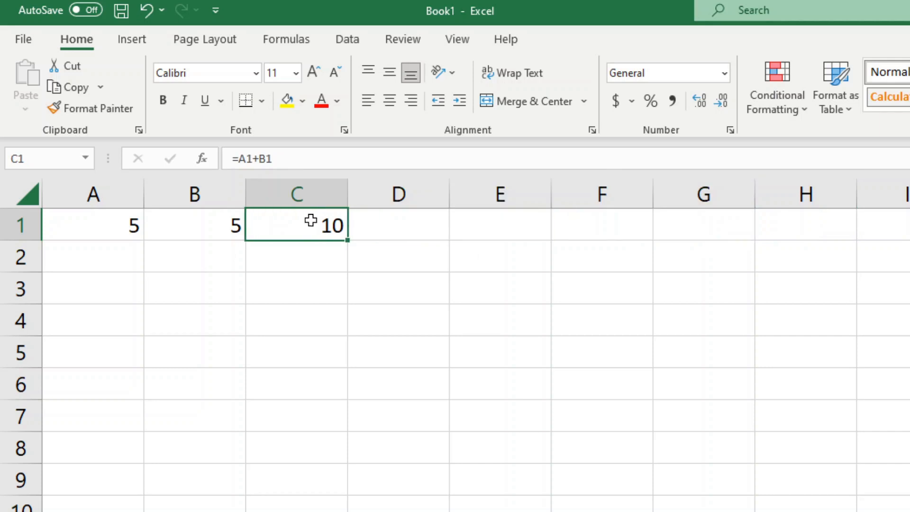
{"action": "left_click", "coordinate": [238, 158]}
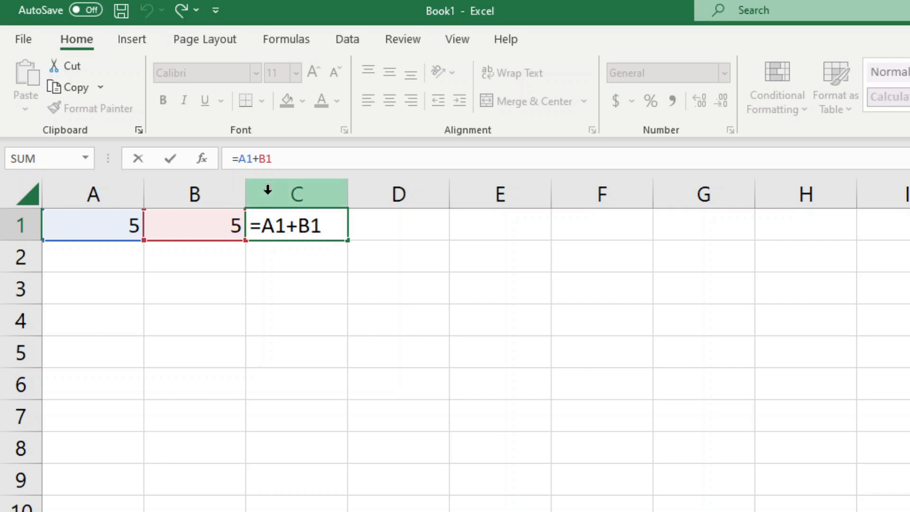
{"action": "left_click", "coordinate": [247, 159]}
{"action": "key", "text": "F4"}
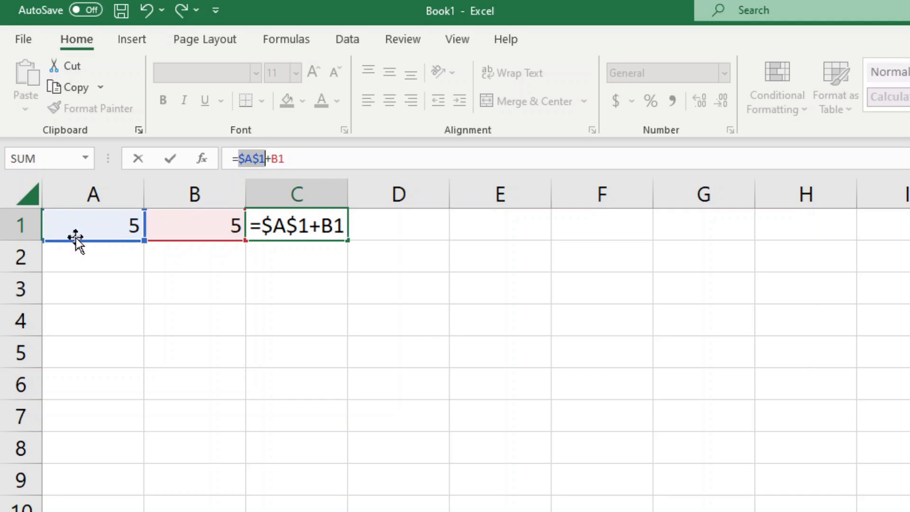
{"action": "key", "text": "ctrl+Return"}
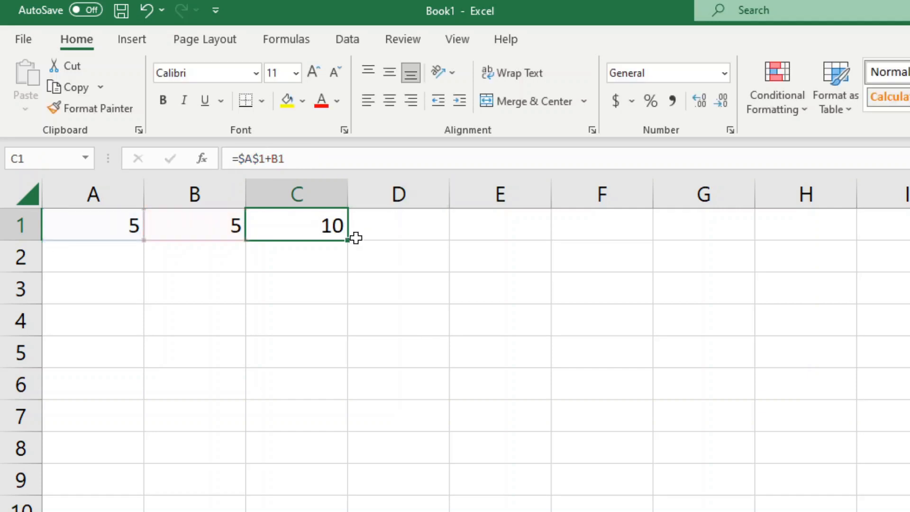
- Copy the formula in C1 to D1 through G1 and check the formulas in D1 and E1
{"action": "key", "text": "ctrl+c"}
{"action": "left_click_drag", "start_coordinate": [385, 224], "coordinate": [670, 220]}
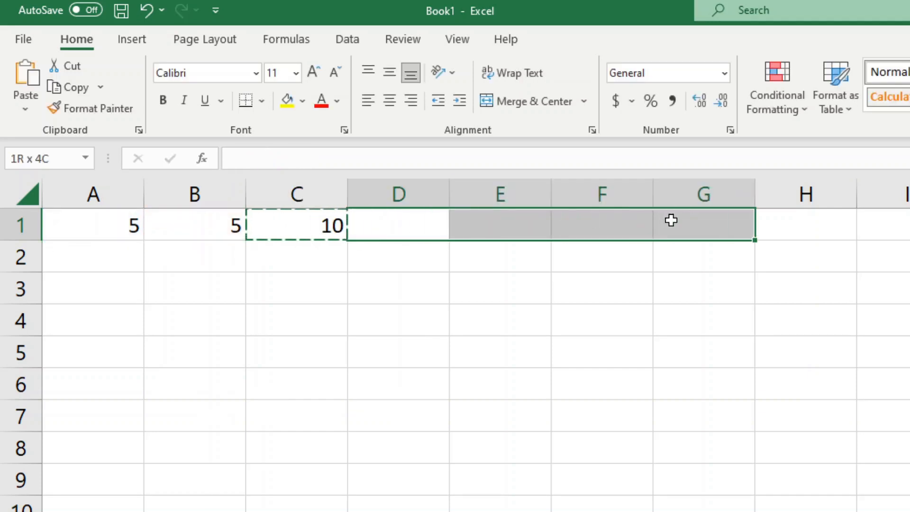
{"action": "key", "text": "ctrl+v"}
{"action": "key", "text": "Escape"}
{"action": "left_click", "coordinate": [420, 228]}
{"action": "left_click", "coordinate": [345, 160]}
{"action": "key", "text": "Escape"}
{"action": "left_click", "coordinate": [483, 227]}
- Change the formula in C1 to =$A$1+B1 by locking both the column and row of A1
{"action": "left_click", "coordinate": [332, 226]}
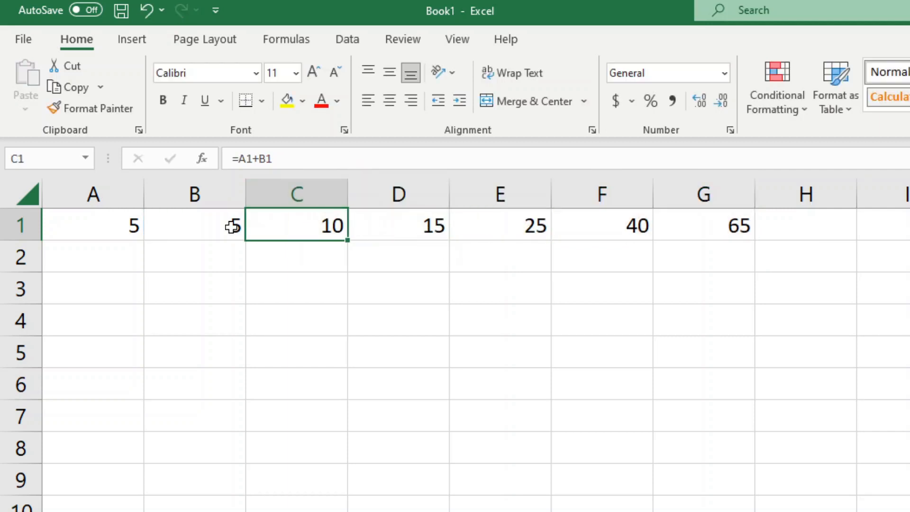
{"action": "left_click", "coordinate": [253, 159]}
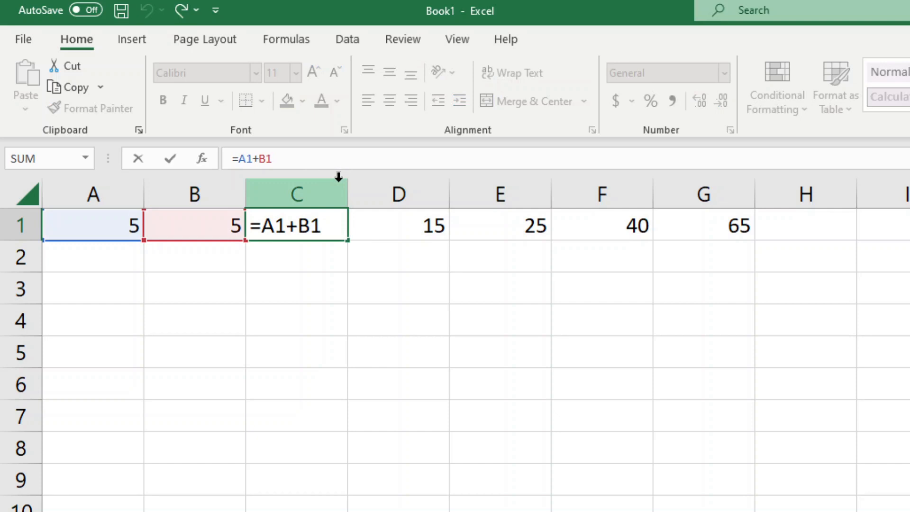
{"action": "key", "text": "F4"}
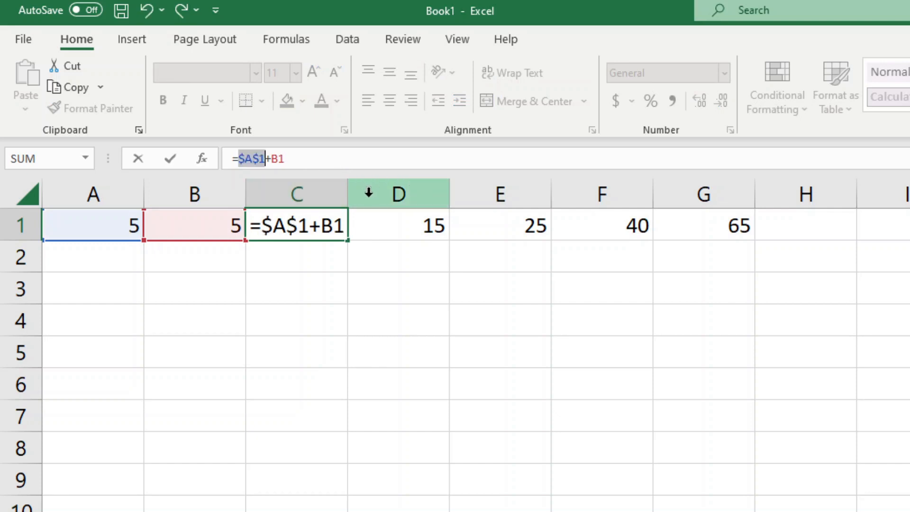
{"action": "left_click", "coordinate": [331, 161]}
{"action": "key", "text": "Return"}
- Copy the C1 formula with its locked A1 reference across to D1 through G1
{"action": "left_click", "coordinate": [315, 230]}
{"action": "key", "text": "ctrl+c"}
{"action": "left_click_drag", "start_coordinate": [394, 230], "coordinate": [684, 223]}
{"action": "key", "text": "ctrl+v"}
{"action": "key", "text": "Escape"}
- Inspect the formulas in C1 to G1 to compare the absolute A1 reference with the relative one
{"action": "left_click", "coordinate": [415, 223]}
{"action": "left_click", "coordinate": [323, 161]}
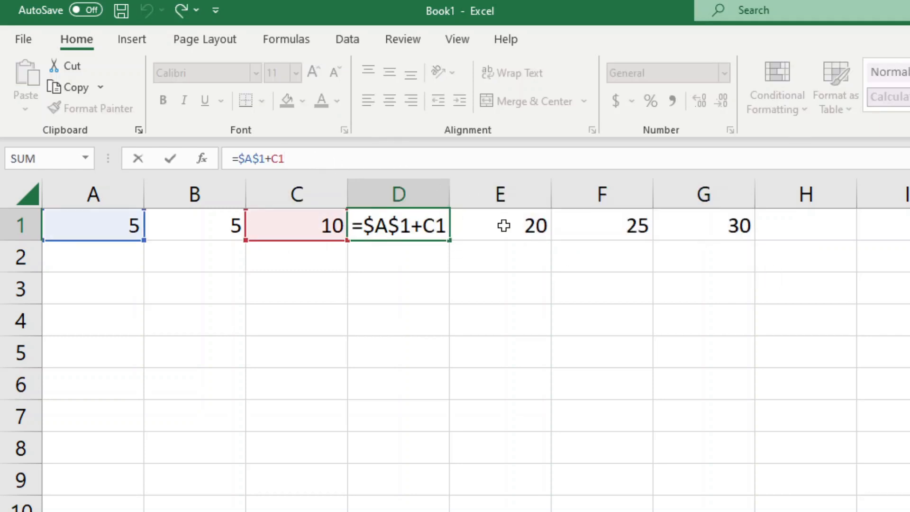
{"action": "key", "text": "Escape"}
{"action": "left_click", "coordinate": [309, 224]}
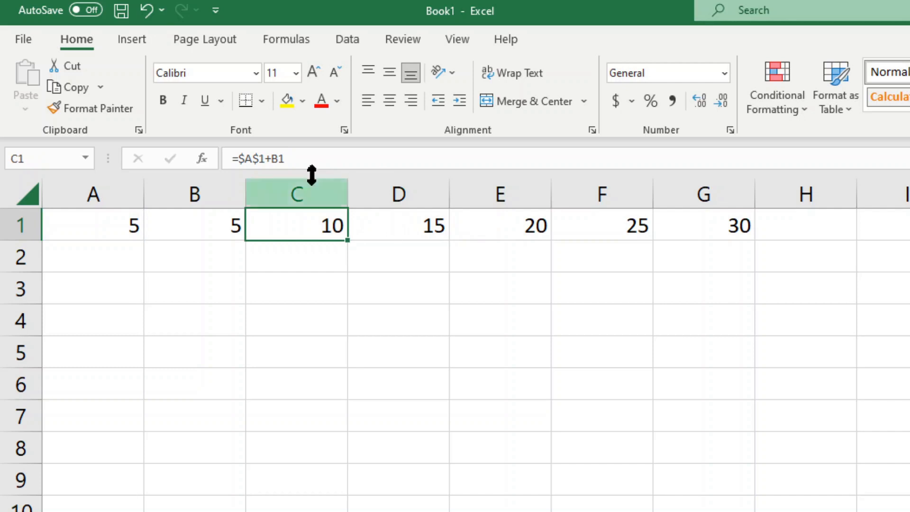
{"action": "left_click", "coordinate": [402, 225]}
{"action": "left_click", "coordinate": [309, 156]}
{"action": "key", "text": "Escape"}
{"action": "left_click", "coordinate": [522, 223]}
{"action": "left_click", "coordinate": [325, 156]}
{"action": "key", "text": "Escape"}
{"action": "left_click", "coordinate": [636, 223]}
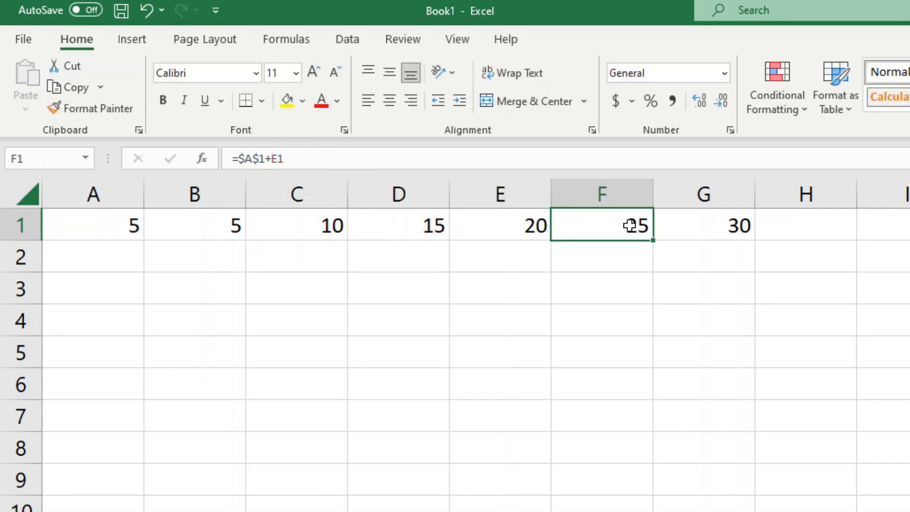
{"action": "left_click", "coordinate": [389, 157]}
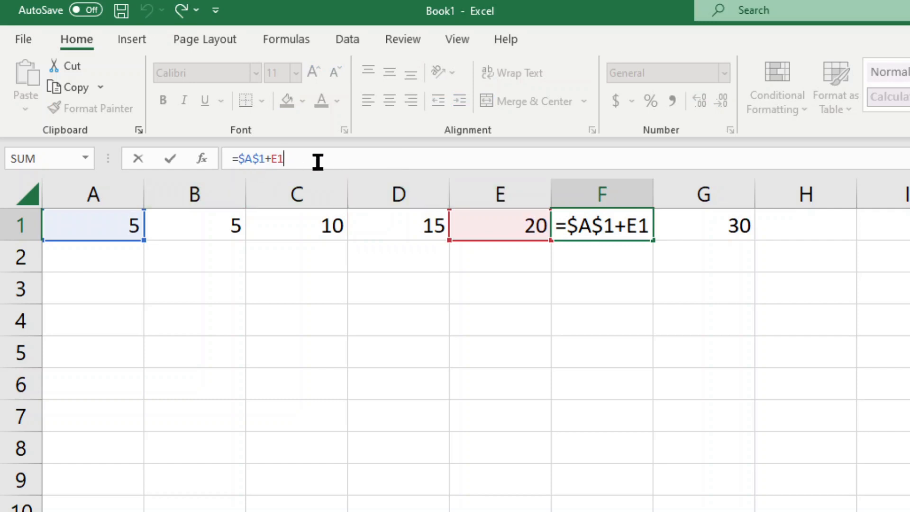
{"action": "key", "text": "Escape"}
{"action": "left_click", "coordinate": [695, 219]}
{"action": "left_click", "coordinate": [278, 161]}
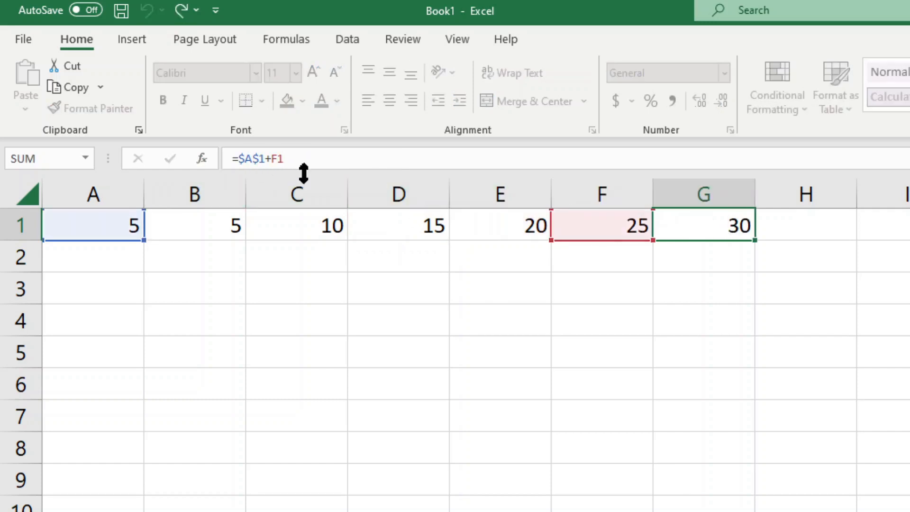
{"action": "key", "text": "Escape"}
- Copy the formula in C1 down column C from C2 through at least row 10
{"action": "left_click", "coordinate": [308, 237]}
{"action": "key", "text": "ctrl+c"}
{"action": "left_click_drag", "start_coordinate": [301, 255], "coordinate": [303, 508]}
{"action": "key", "text": "ctrl+v"}
{"action": "left_click", "coordinate": [532, 448]}
- Inspect the formulas in C2 to C6 to see how the absolute and relative references behave down the column
{"action": "left_click", "coordinate": [336, 258]}
{"action": "key", "text": "Escape"}
{"action": "left_click", "coordinate": [319, 284]}
{"action": "left_click", "coordinate": [306, 160]}
{"action": "left_click", "coordinate": [319, 321]}
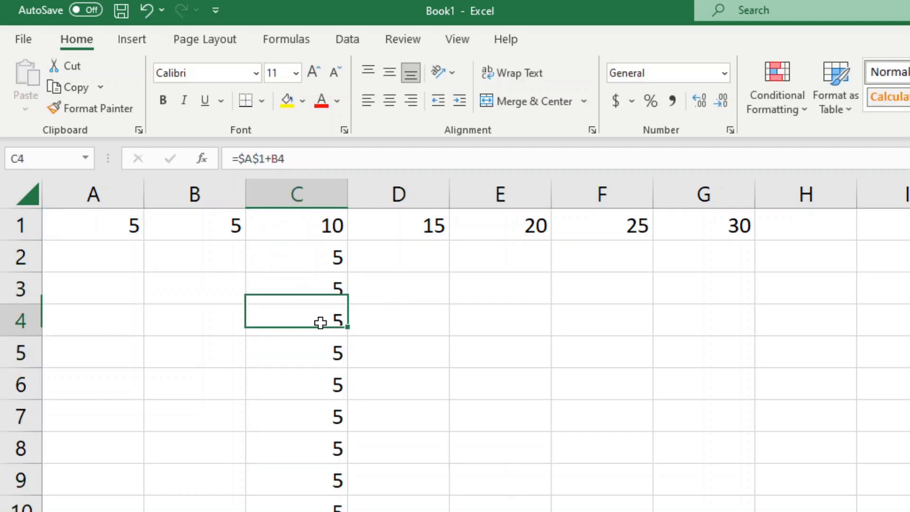
{"action": "left_click", "coordinate": [299, 158]}
{"action": "key", "text": "Escape"}
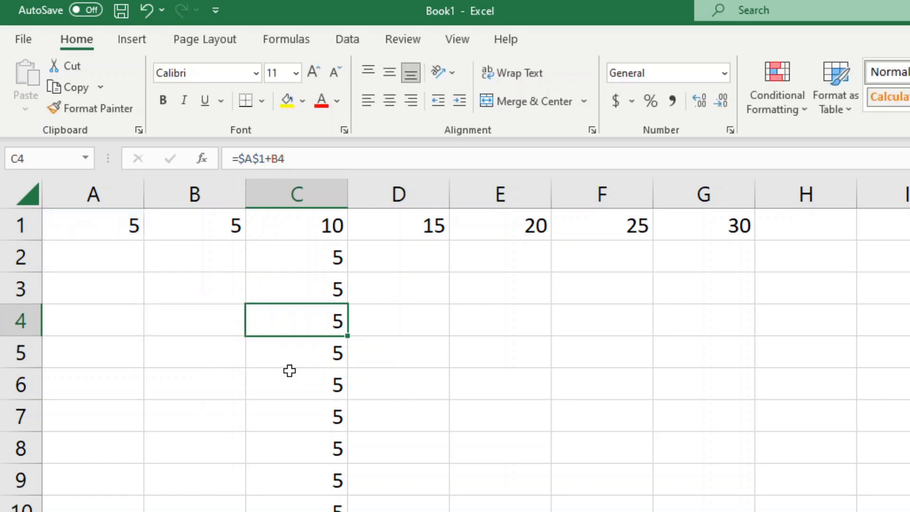
{"action": "left_click", "coordinate": [291, 360]}
{"action": "left_click", "coordinate": [324, 392]}
{"action": "left_click", "coordinate": [320, 160]}
{"action": "key", "text": "Escape"}
- Clear the copied formulas in column C from C2 downward
{"action": "left_click_drag", "start_coordinate": [310, 254], "coordinate": [309, 498]}
{"action": "key", "text": "Delete"}
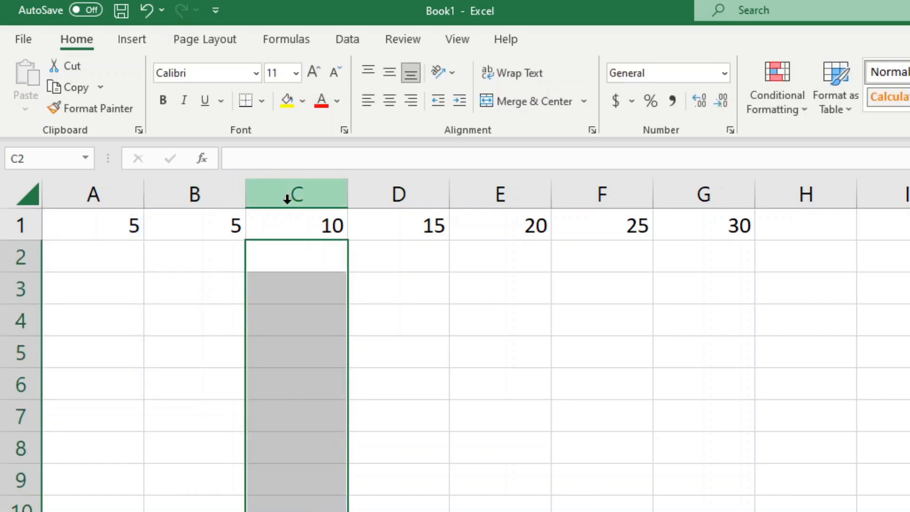
- Cycle the A1 reference in C1's formula through its mixed, relative and absolute forms, finishing on $A$1
{"action": "left_click", "coordinate": [305, 223]}
{"action": "left_click", "coordinate": [264, 159]}
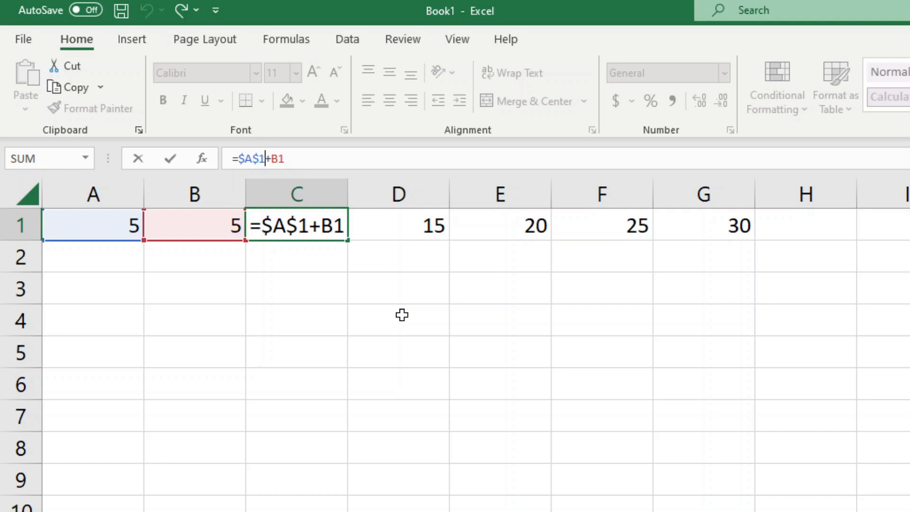
{"action": "key", "text": "F4"}
{"action": "key", "text": "F4"}
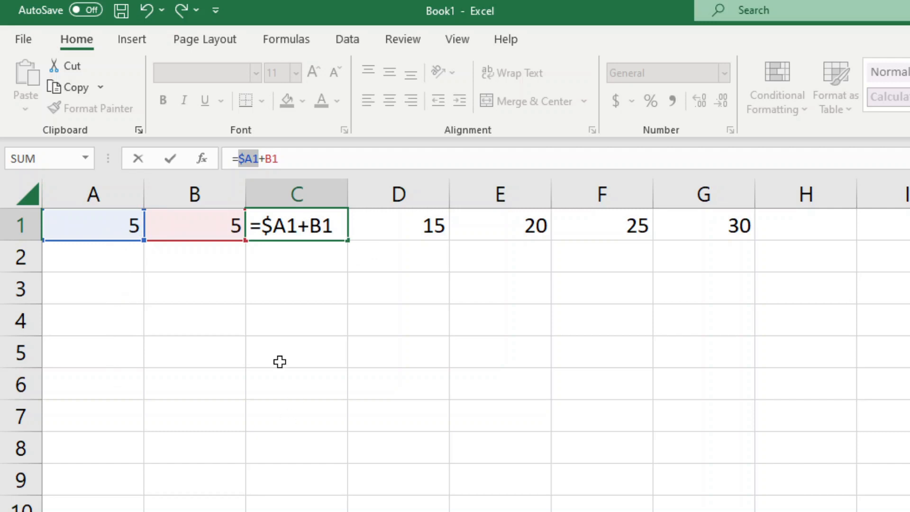
{"action": "key", "text": "F4"}
{"action": "key", "text": "F4"}
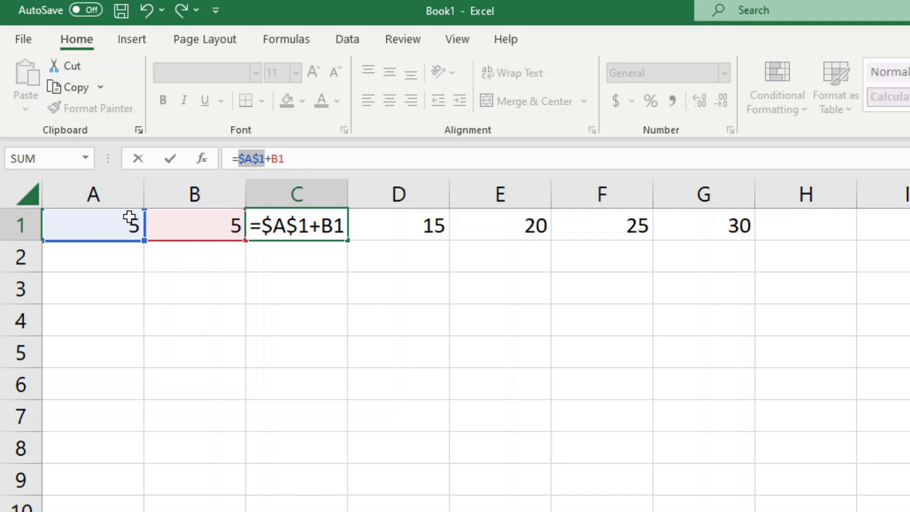
{"action": "key", "text": "F4"}
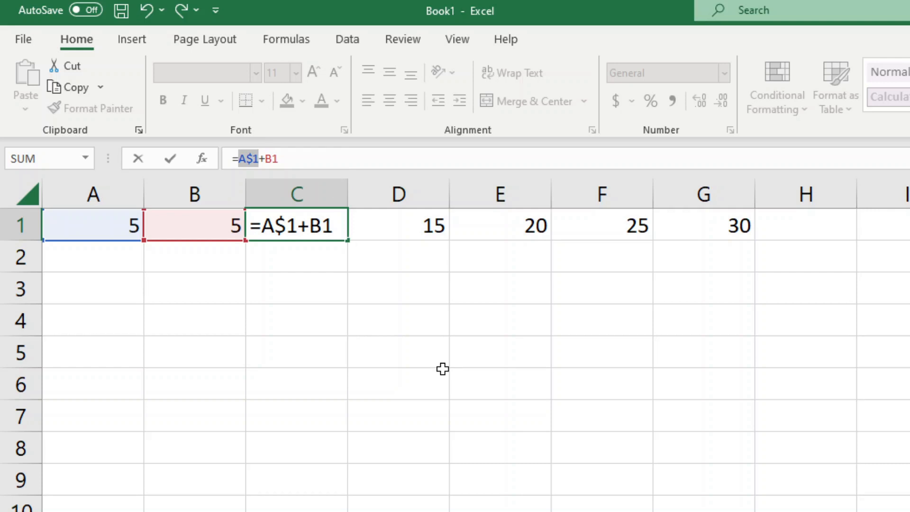
{"action": "key", "text": "F4"}
{"action": "key", "text": "F4"}
{"action": "key", "text": "F4"}
{"action": "key", "text": "ctrl+Return"}
{"action": "left_click_drag", "start_coordinate": [681, 228], "coordinate": [108, 218]}
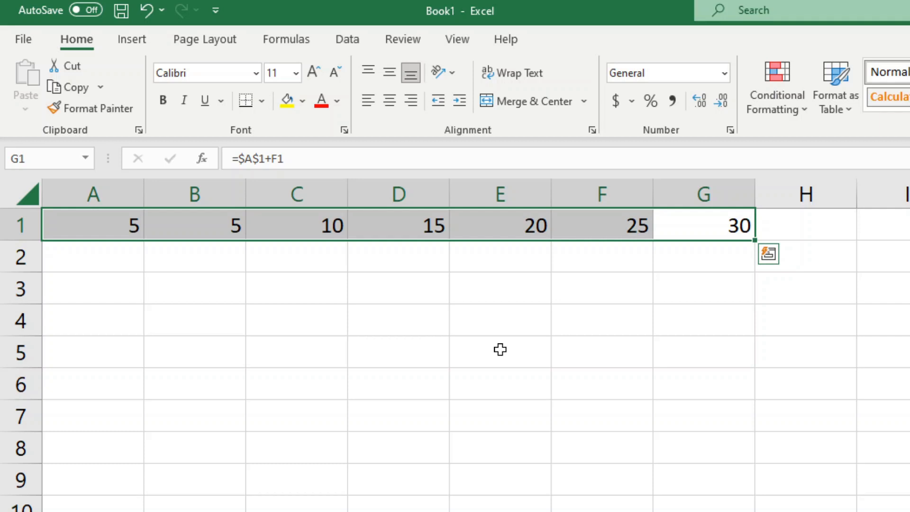
{"action": "left_click", "coordinate": [527, 333]}
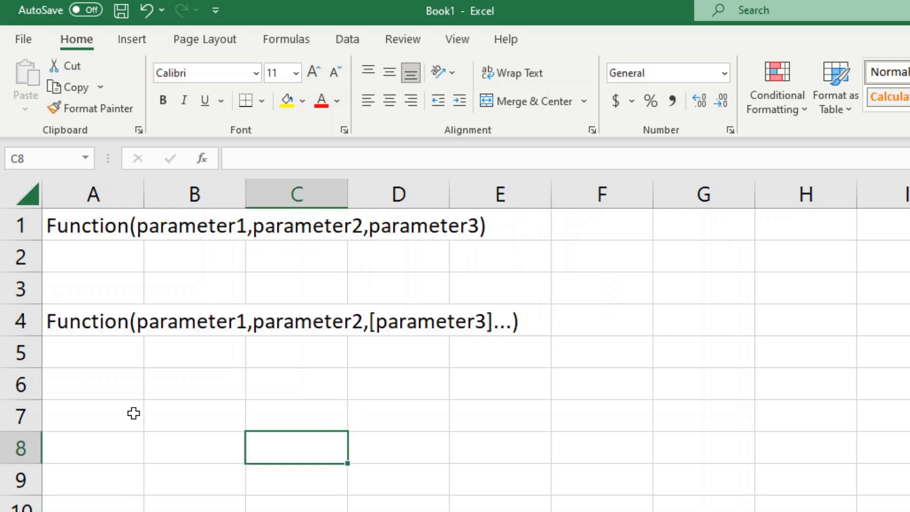
- Enter =SUM in cell A8 to examine the suggested functions and their descriptions, and discard the entry
{"action": "left_click", "coordinate": [90, 435]}
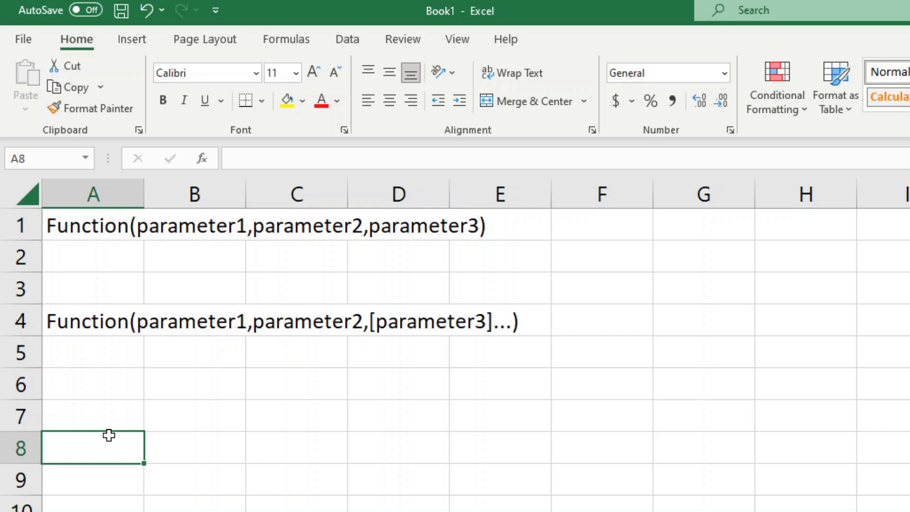
{"action": "type", "text": "="}
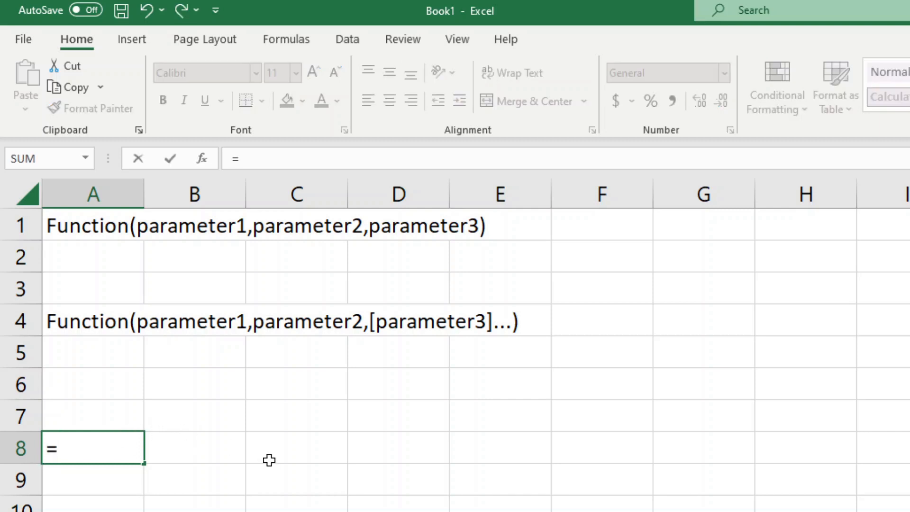
{"action": "type", "text": "SUM"}
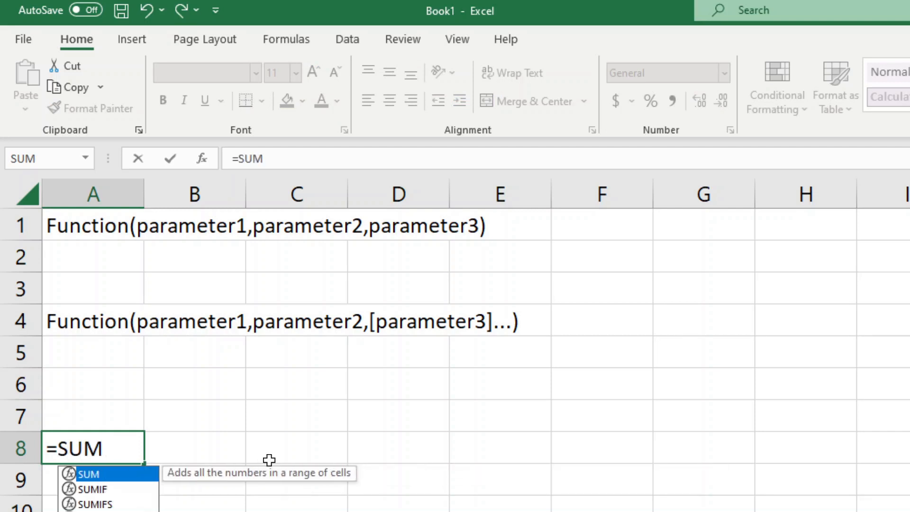
{"action": "key", "text": "Down"}
{"action": "key", "text": "Down"}
{"action": "key", "text": "Down"}
{"action": "key", "text": "Up"}
{"action": "key", "text": "Up"}
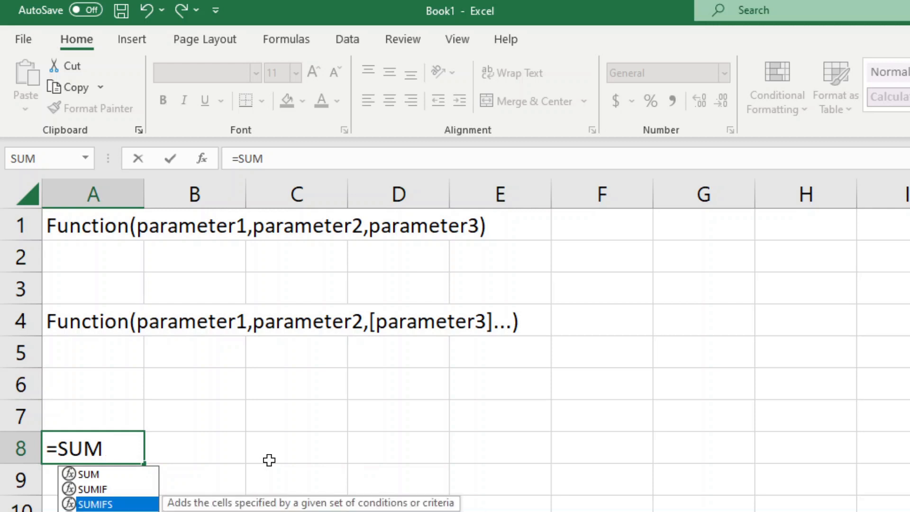
{"action": "key", "text": "Up"}
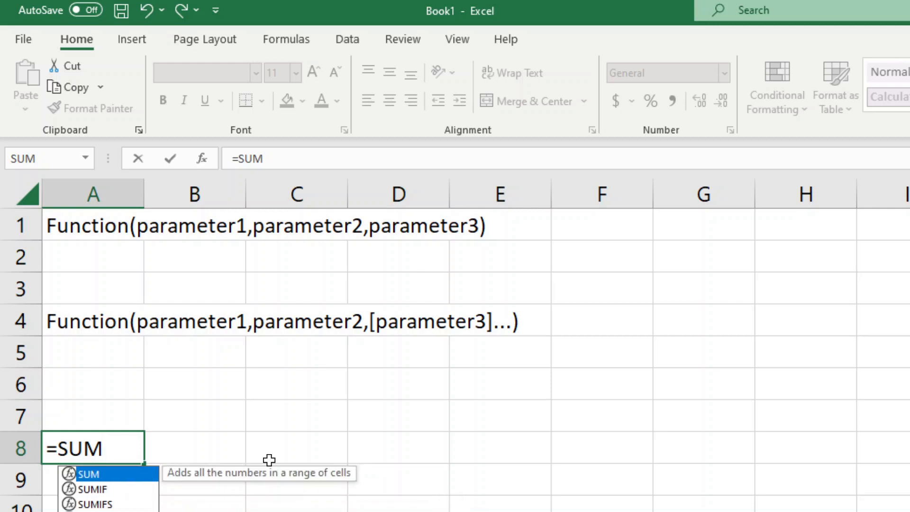
{"action": "key", "text": "Escape"}
{"action": "key", "text": "Escape"}
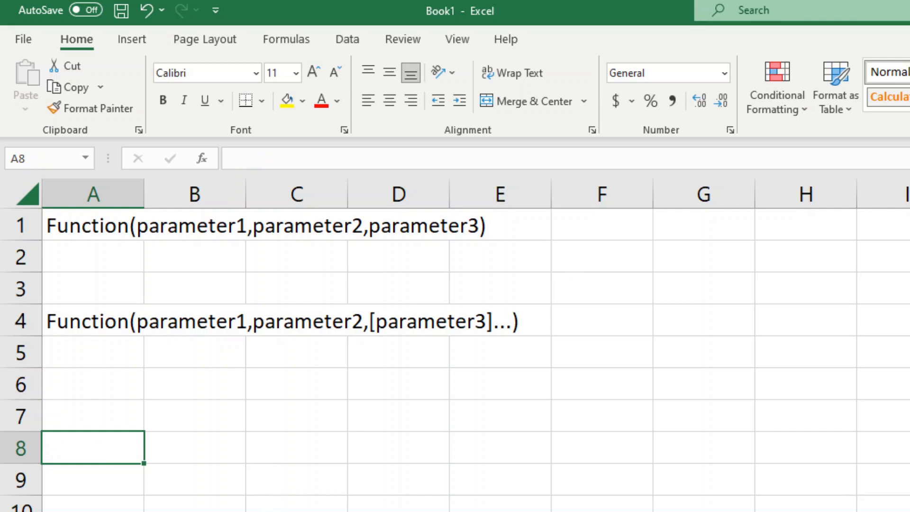
- Start a SUM function in cell A8 to examine its required and optional arguments, and discard the entry
{"action": "type", "text": "=sum"}
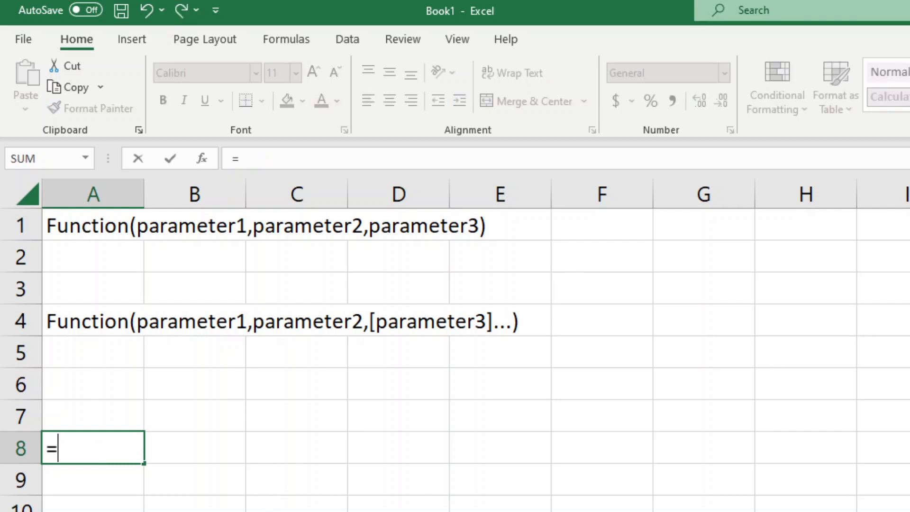
{"action": "key", "text": "Tab"}
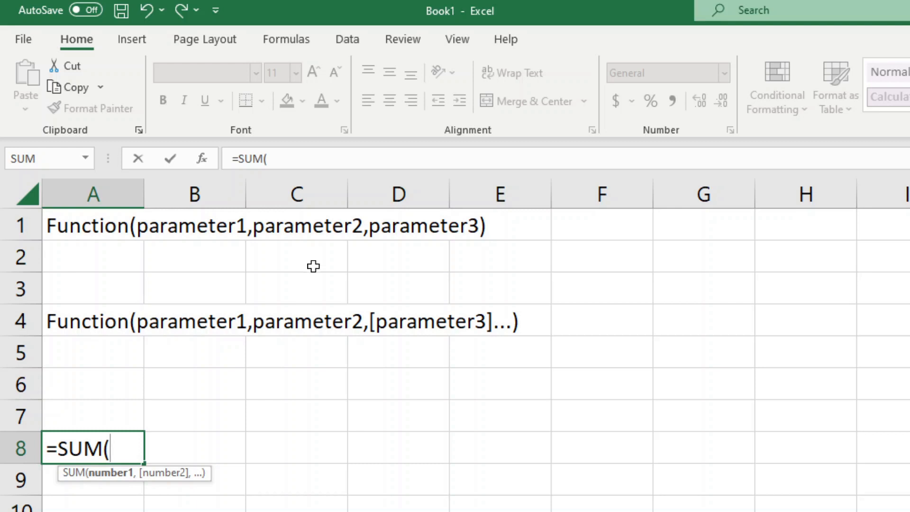
{"action": "key", "text": "Escape"}
- Examine the parameters of the generic function syntax in cell A1 by highlighting them, leaving the text unedited
{"action": "left_click", "coordinate": [145, 227]}
{"action": "left_click", "coordinate": [122, 239]}
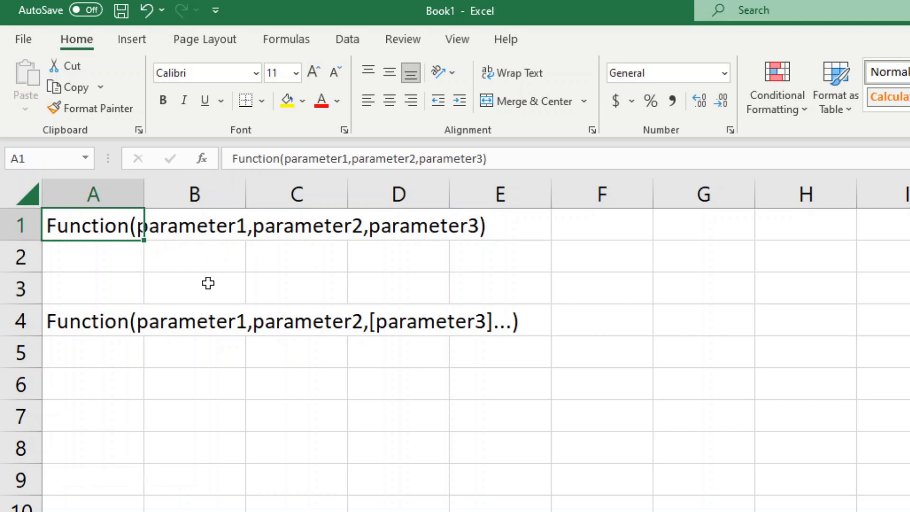
{"action": "left_click_drag", "start_coordinate": [287, 160], "coordinate": [416, 158]}
{"action": "left_click", "coordinate": [446, 159]}
{"action": "double_click", "coordinate": [446, 158]}
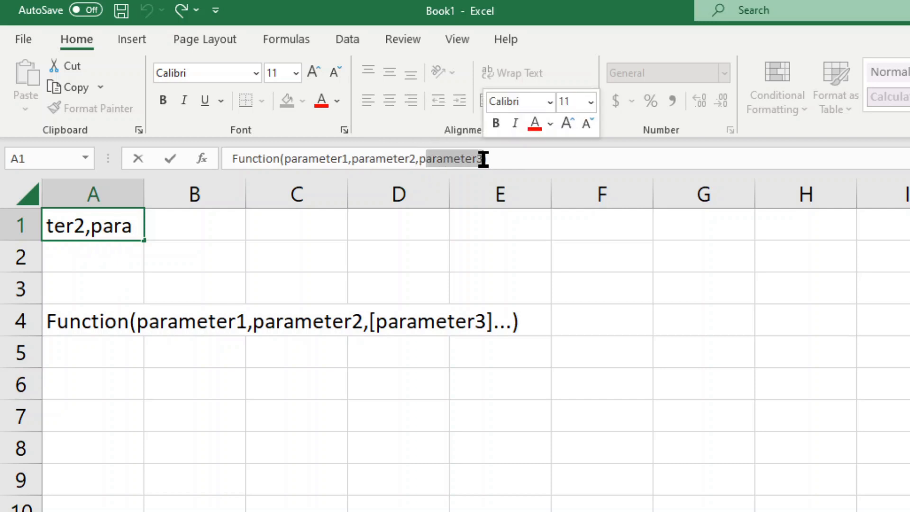
{"action": "key", "text": "Escape"}
- Examine the square brackets around parameter3 and the ellipsis in A4's function syntax, leaving the text unedited
{"action": "left_click", "coordinate": [128, 330]}
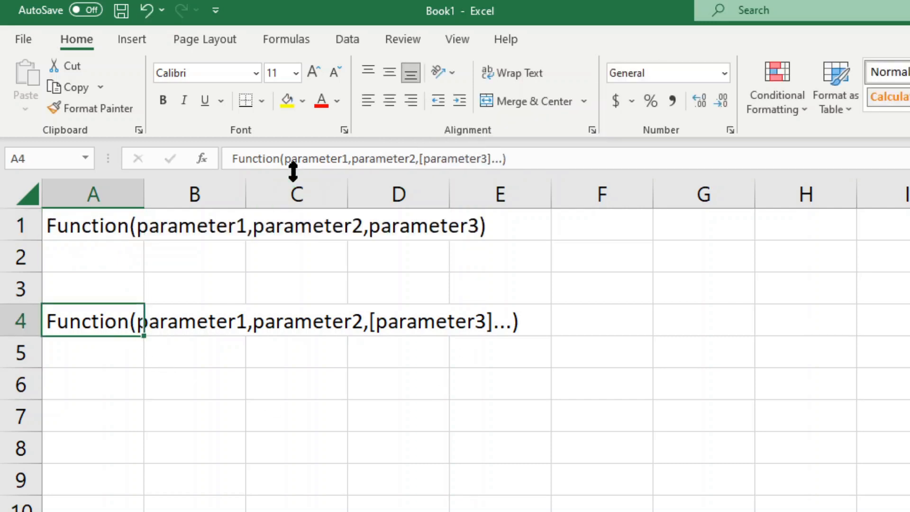
{"action": "left_click_drag", "start_coordinate": [285, 158], "coordinate": [348, 156]}
{"action": "left_click_drag", "start_coordinate": [420, 160], "coordinate": [424, 162]}
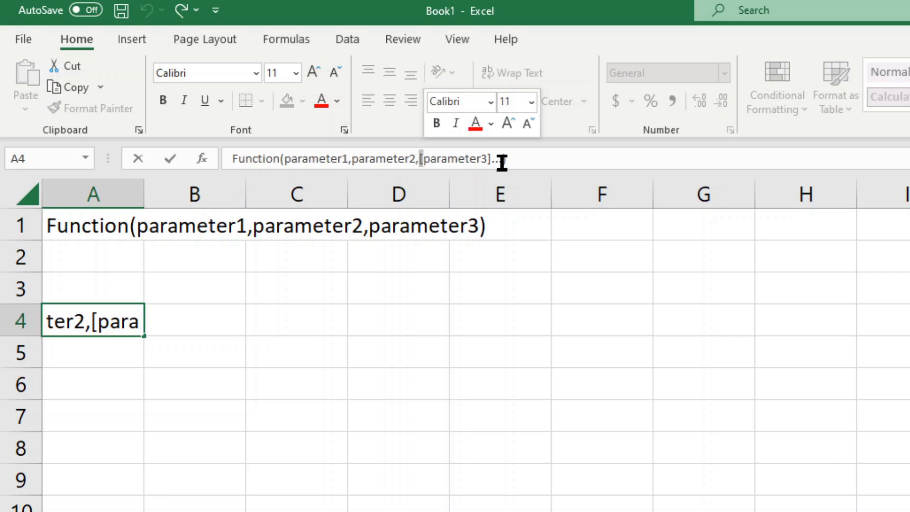
{"action": "left_click_drag", "start_coordinate": [490, 159], "coordinate": [502, 159]}
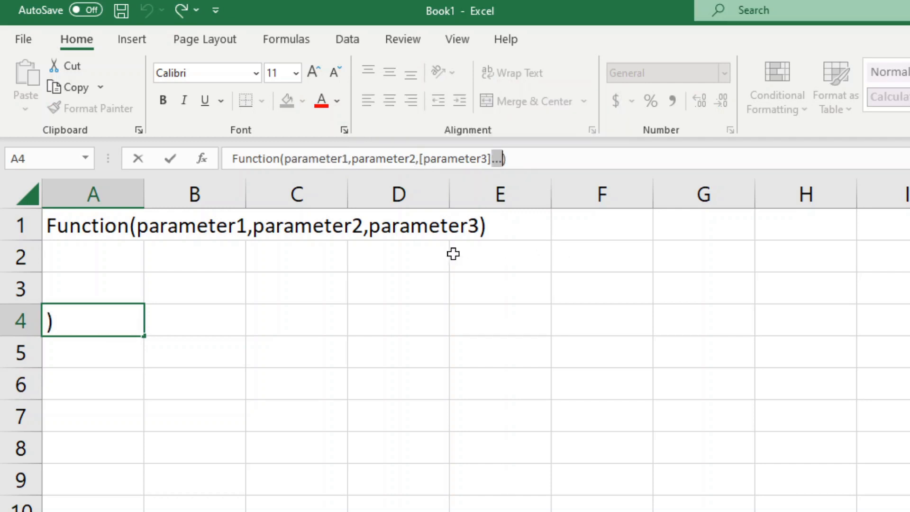
{"action": "key", "text": "Escape"}
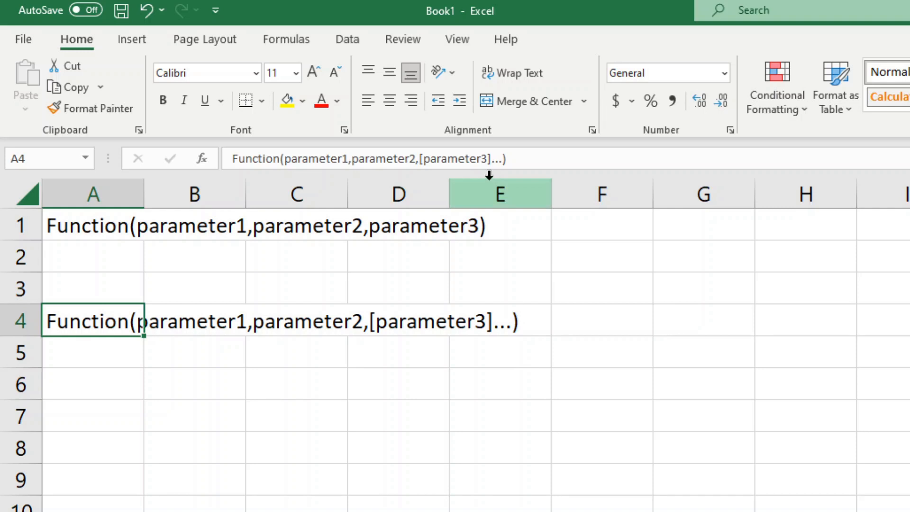
{"action": "left_click", "coordinate": [419, 160]}
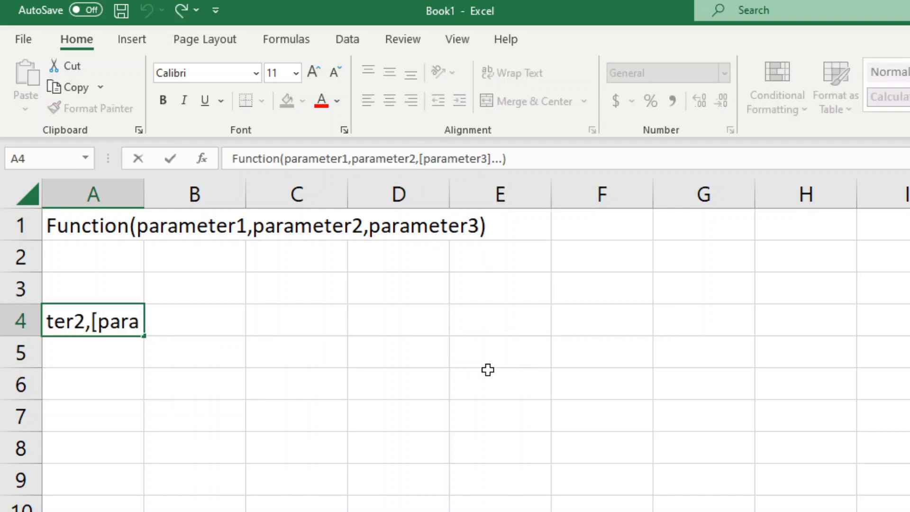
{"action": "left_click_drag", "start_coordinate": [492, 162], "coordinate": [502, 162]}
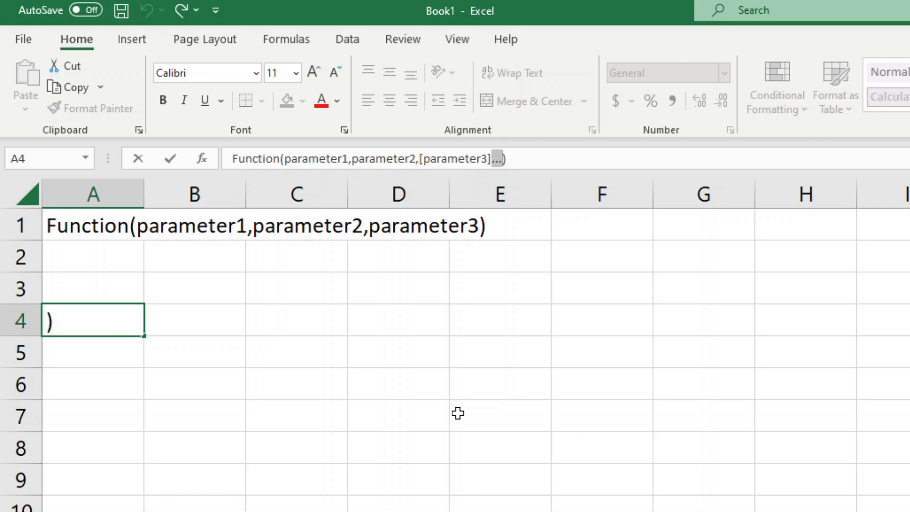
{"action": "key", "text": "Escape"}
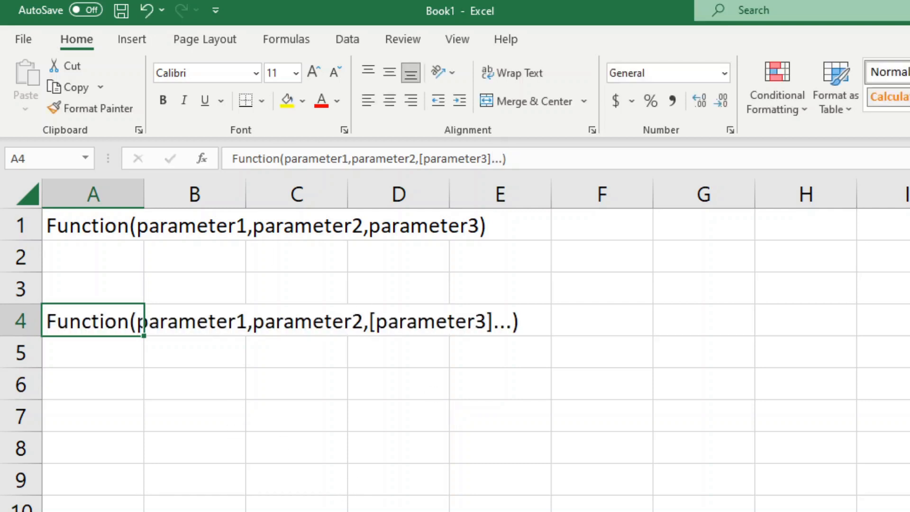
- Move the optional-parameter function syntax from cell A4 to cell A2
{"action": "left_click", "coordinate": [202, 437]}
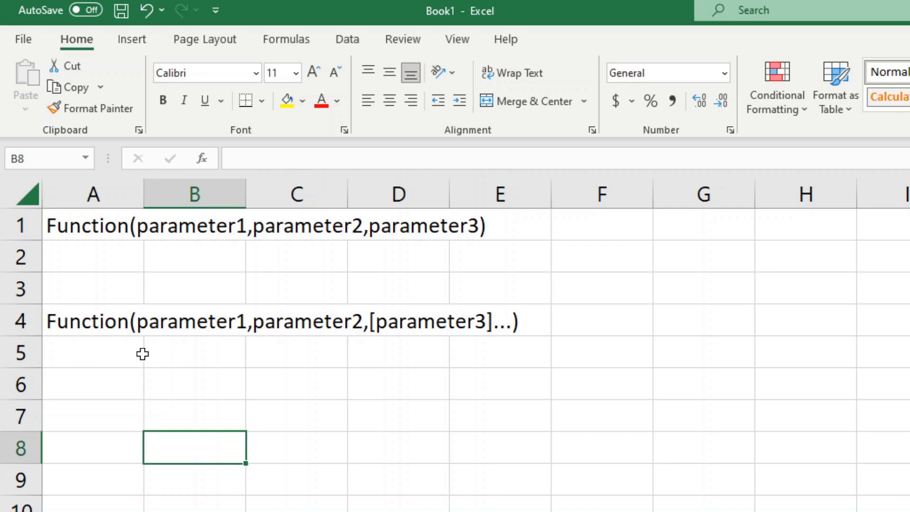
{"action": "left_click", "coordinate": [93, 324]}
{"action": "key", "text": "ctrl+x"}
{"action": "left_click", "coordinate": [92, 258]}
{"action": "key", "text": "ctrl+v"}
{"action": "left_click", "coordinate": [113, 499]}
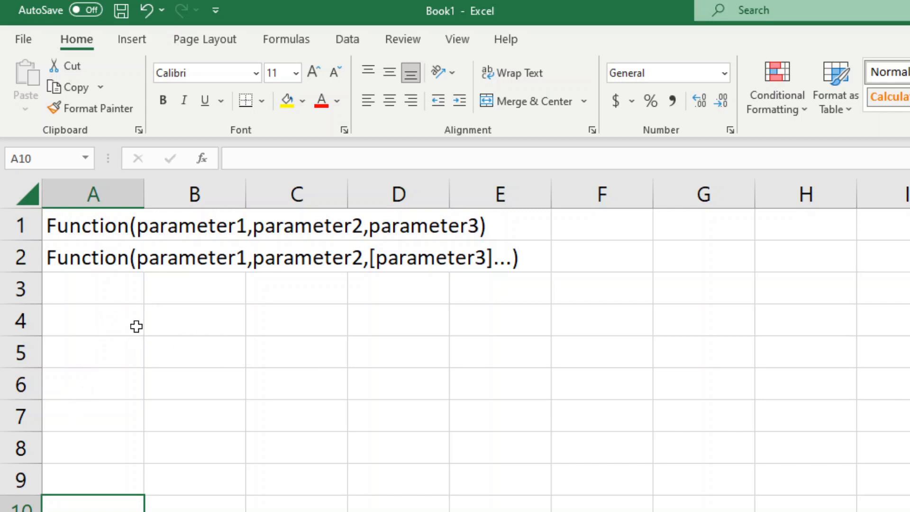
- Enter six first names in cells A4 to A9, repeating the first name in the last cell
{"action": "left_click", "coordinate": [94, 320]}
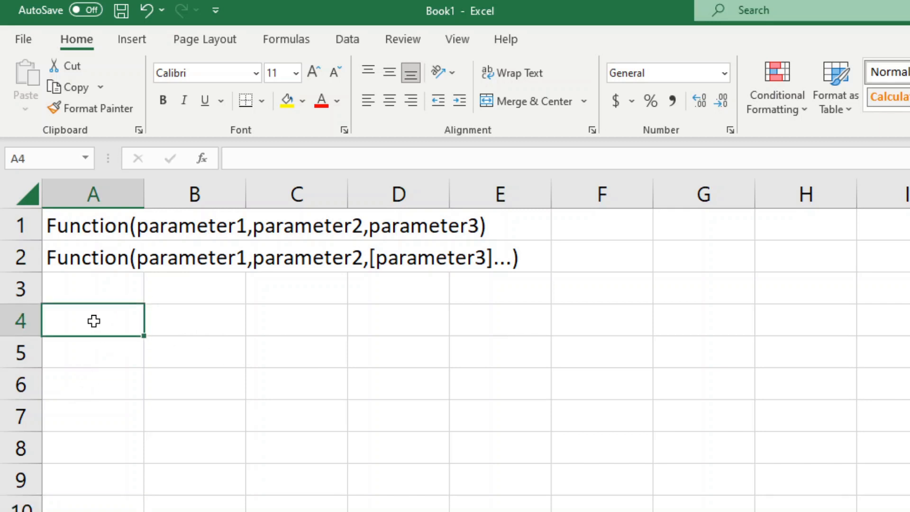
{"action": "type", "text": "Matt"}
{"action": "key", "text": "Return"}
{"action": "type", "text": "Adam"}
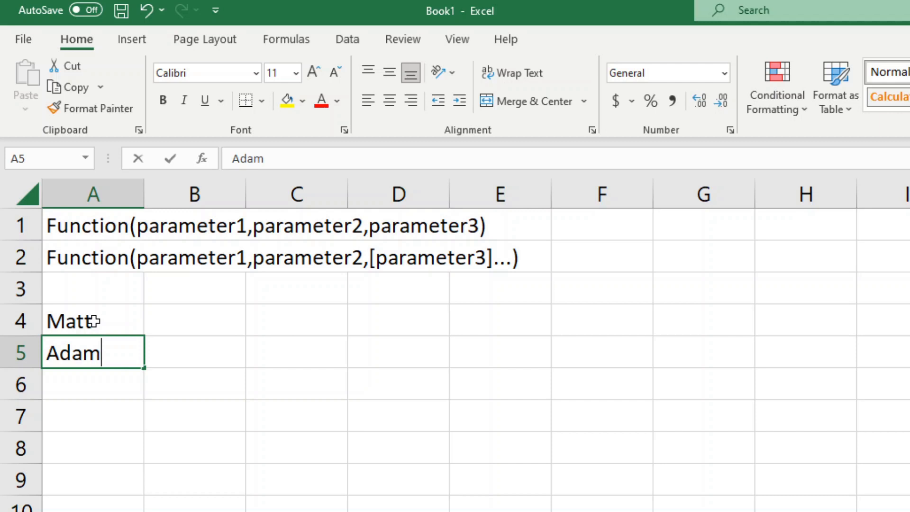
{"action": "key", "text": "Return"}
{"action": "type", "text": "Sally"}
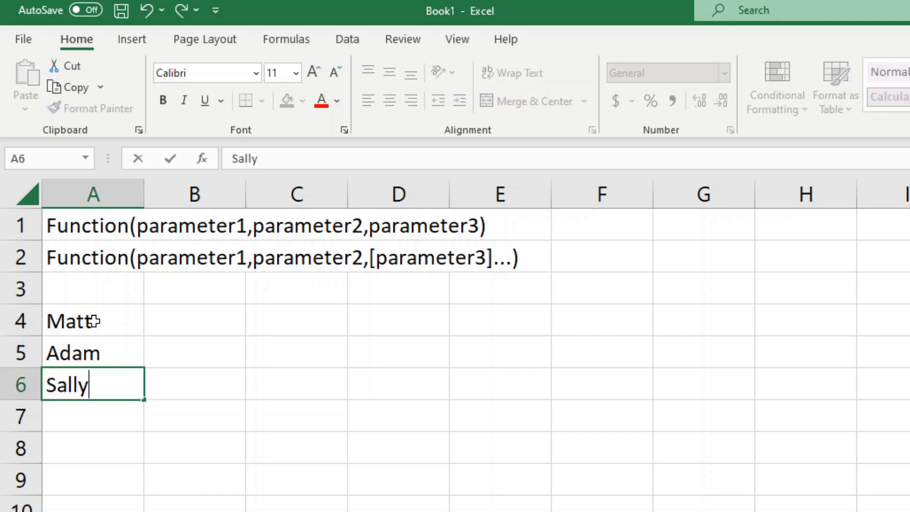
{"action": "key", "text": "Return"}
{"action": "type", "text": "Ashley"}
{"action": "key", "text": "Return"}
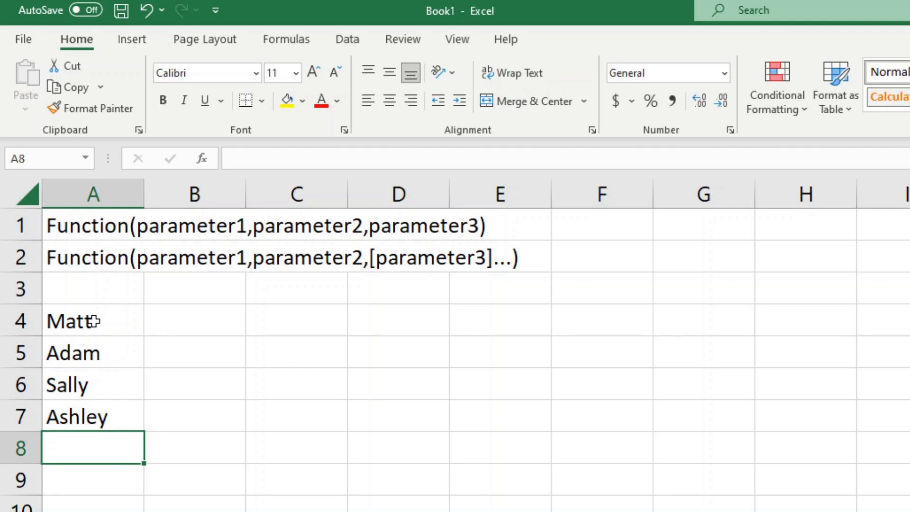
{"action": "type", "text": "Sarah"}
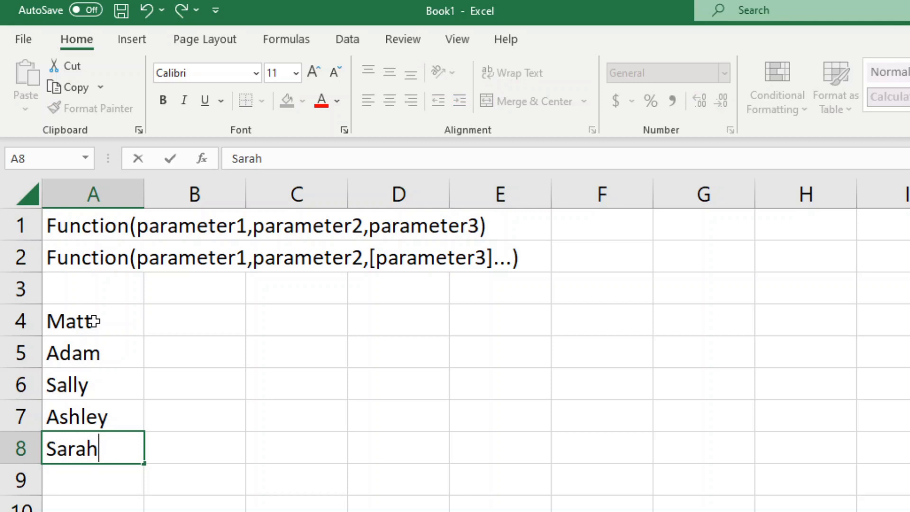
{"action": "key", "text": "Return"}
{"action": "type", "text": "Matt"}
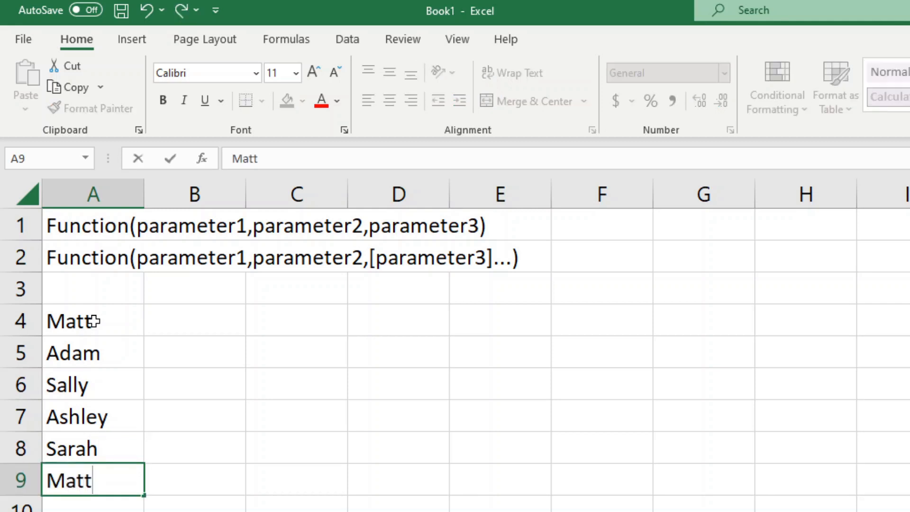
{"action": "left_click", "coordinate": [331, 504]}
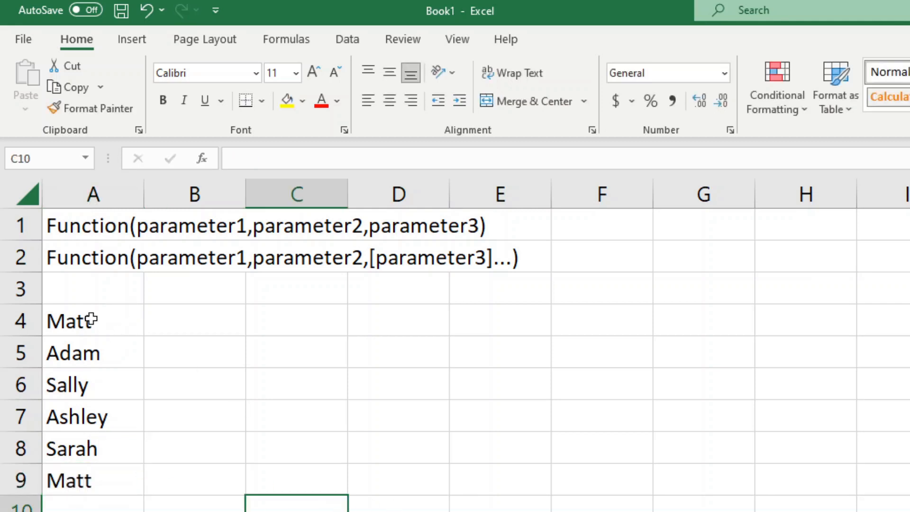
- Examine the list of names in A4:A9, comparing the repeated name in its first and last cells
{"action": "left_click_drag", "start_coordinate": [90, 320], "coordinate": [84, 489]}
{"action": "left_click", "coordinate": [357, 442]}
{"action": "left_click", "coordinate": [103, 316]}
{"action": "left_click", "coordinate": [89, 489]}
{"action": "left_click", "coordinate": [92, 324]}
{"action": "left_click", "coordinate": [94, 479]}
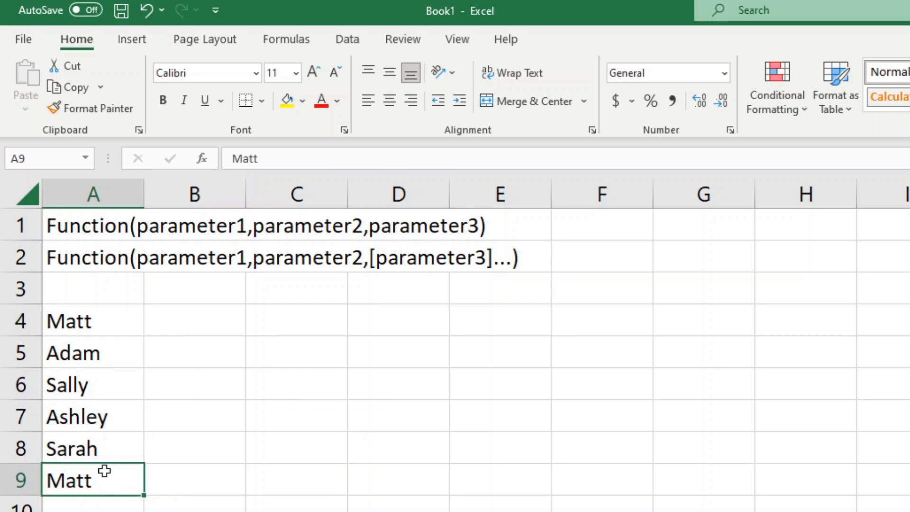
{"action": "left_click", "coordinate": [94, 506]}
{"action": "left_click", "coordinate": [194, 352]}
- Move the list of names up one row from A4:A9 to A3:A8
{"action": "left_click_drag", "start_coordinate": [72, 321], "coordinate": [69, 472]}
{"action": "key", "text": "ctrl+x"}
{"action": "left_click", "coordinate": [131, 294]}
{"action": "key", "text": "ctrl+v"}
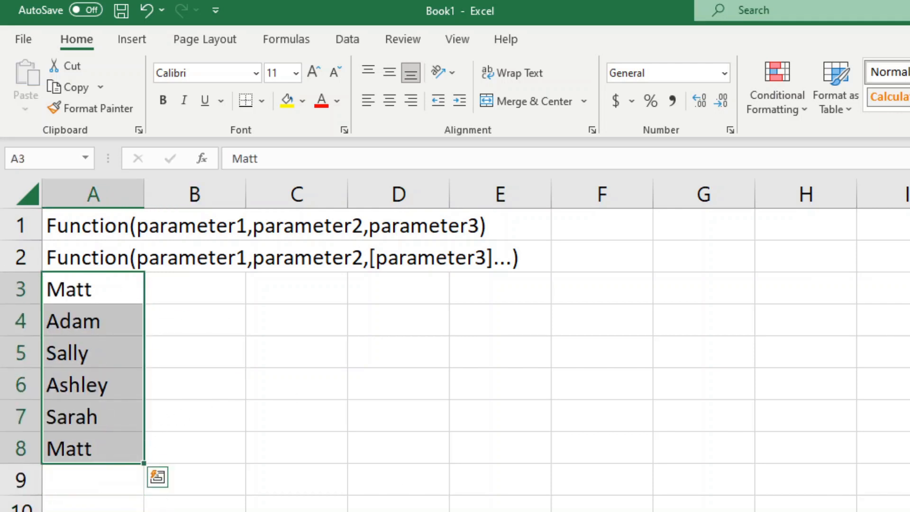
{"action": "left_click", "coordinate": [77, 481]}
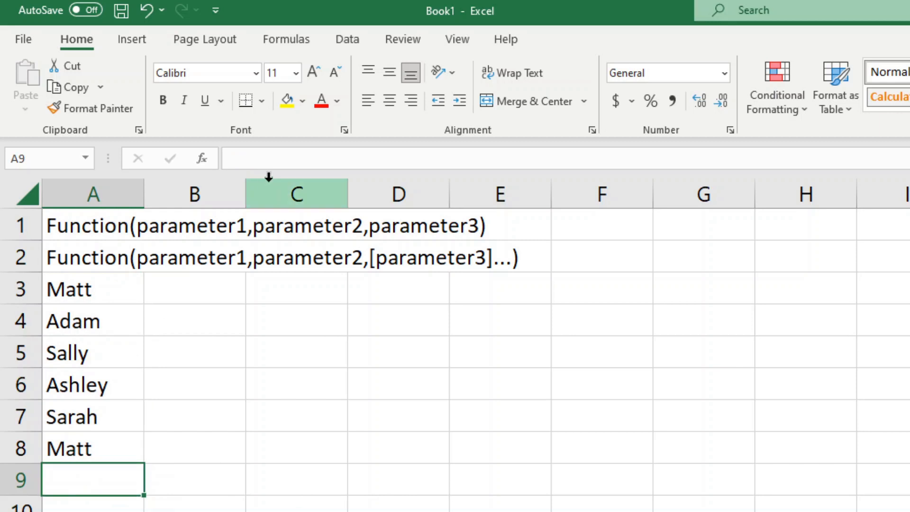
- Start a COUNTIF function in cell A9 to examine its range and criteria arguments, and discard the entry
{"action": "left_click", "coordinate": [283, 160]}
{"action": "type", "text": "=countif"}
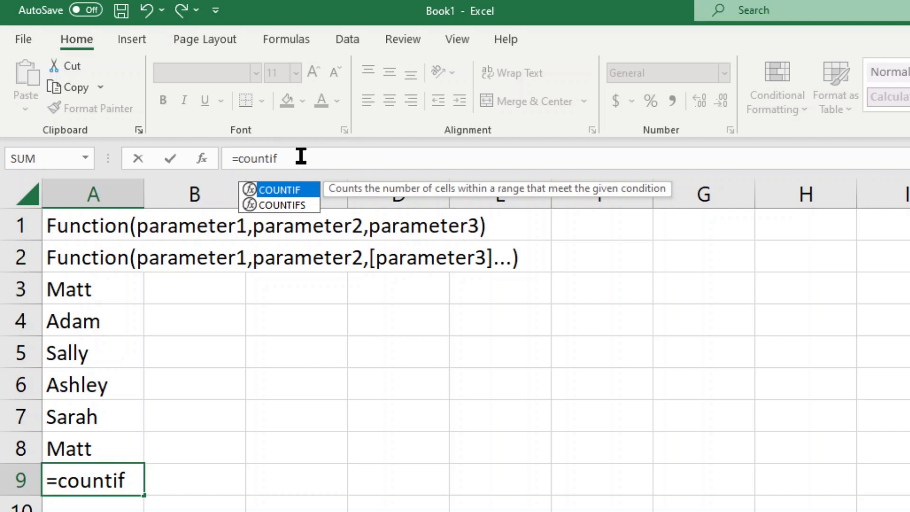
{"action": "key", "text": "Tab"}
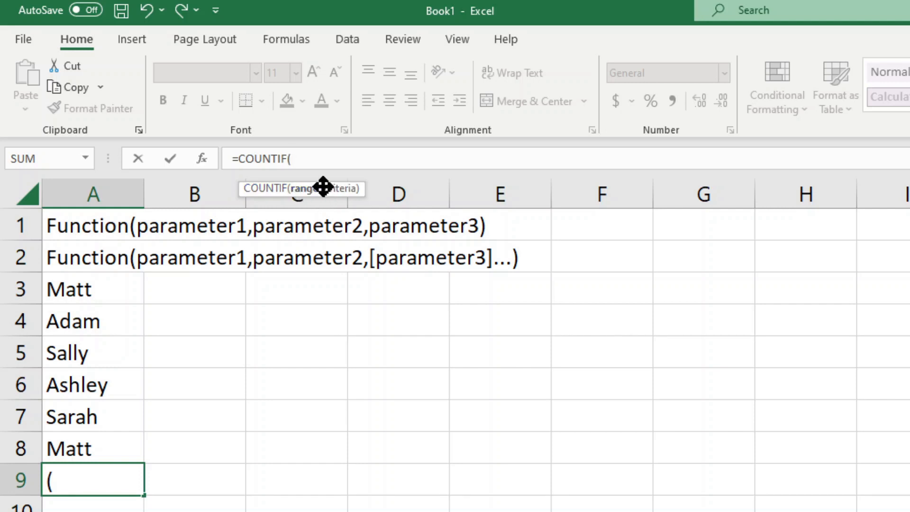
{"action": "left_click", "coordinate": [264, 189]}
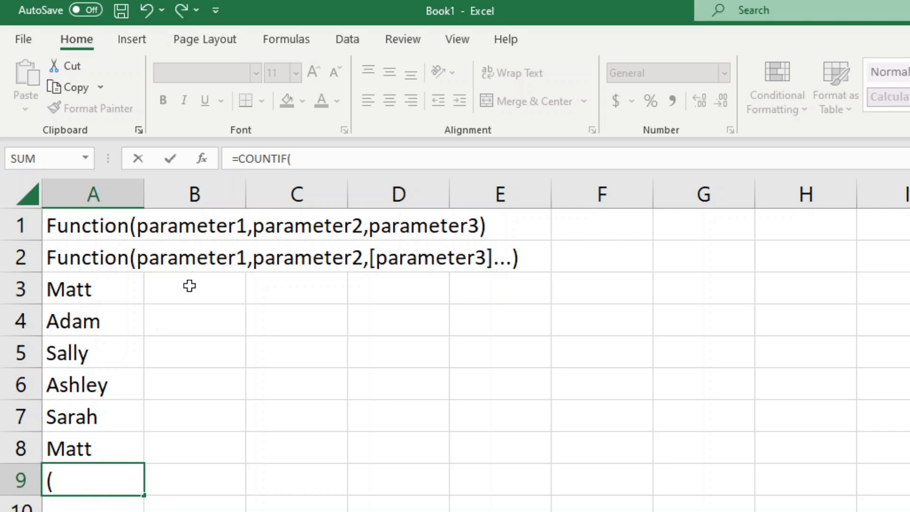
{"action": "left_click", "coordinate": [84, 268]}
{"action": "left_click", "coordinate": [400, 153]}
{"action": "key", "text": "Escape"}
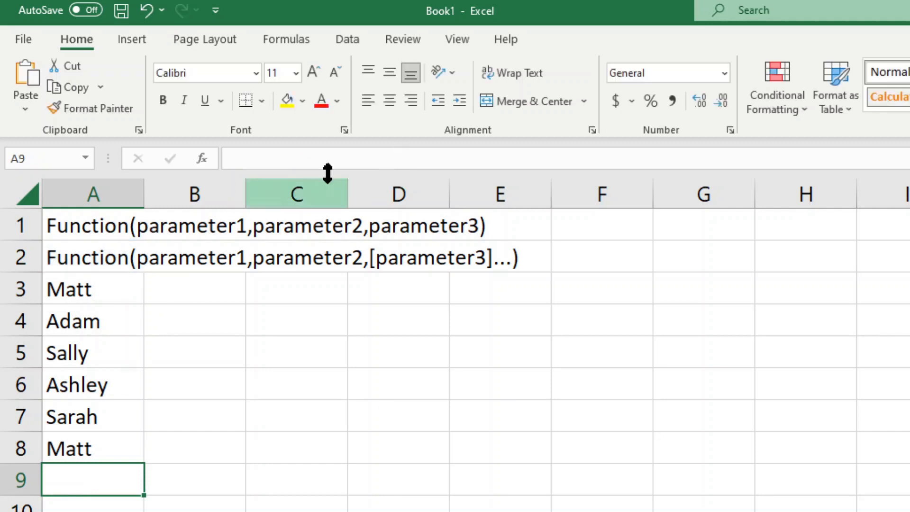
- Replace A2's content with the literal text =COUNTIF(Where do you want to look?, What do you want to look for?), using a leading apostrophe and no bullet
{"action": "left_click", "coordinate": [134, 246]}
{"action": "left_click_drag", "start_coordinate": [543, 159], "coordinate": [121, 138]}
{"action": "key", "text": "ctrl+v"}
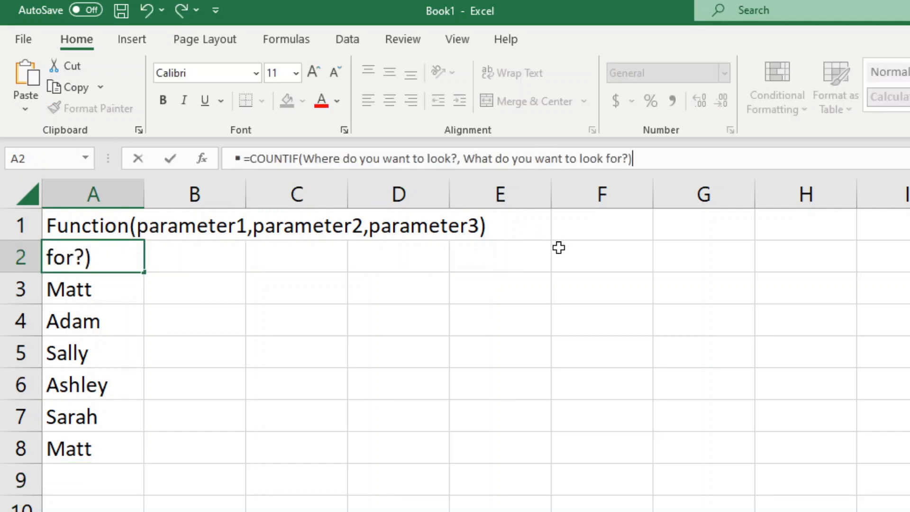
{"action": "left_click_drag", "start_coordinate": [243, 159], "coordinate": [199, 158]}
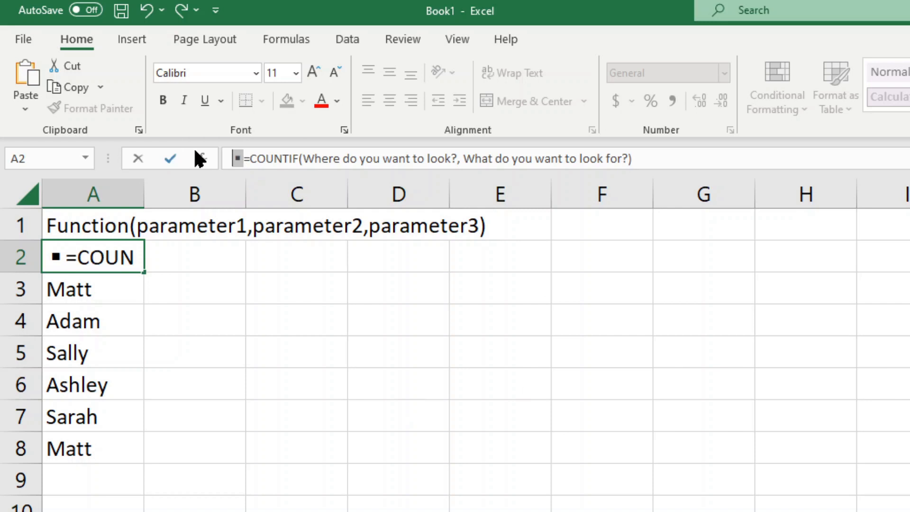
{"action": "key", "text": "Delete"}
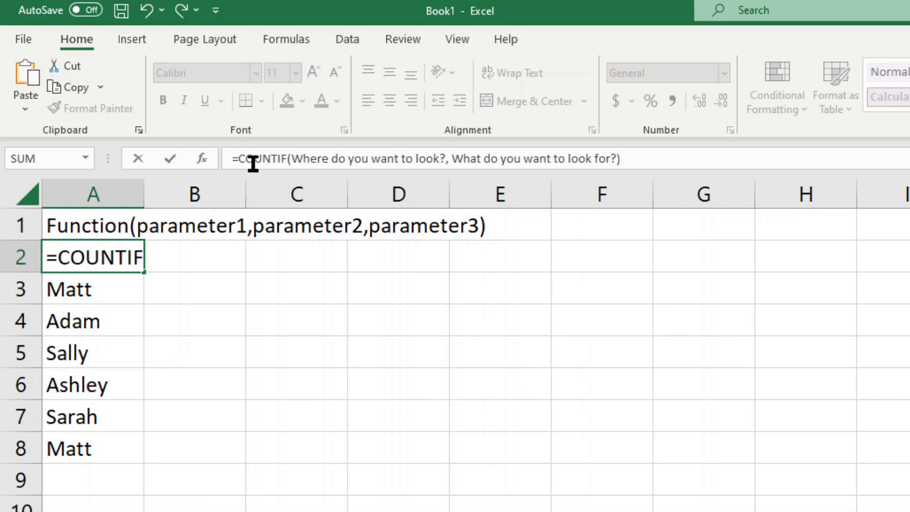
{"action": "type", "text": "'"}
{"action": "left_click", "coordinate": [386, 382]}
{"action": "left_click", "coordinate": [112, 264]}
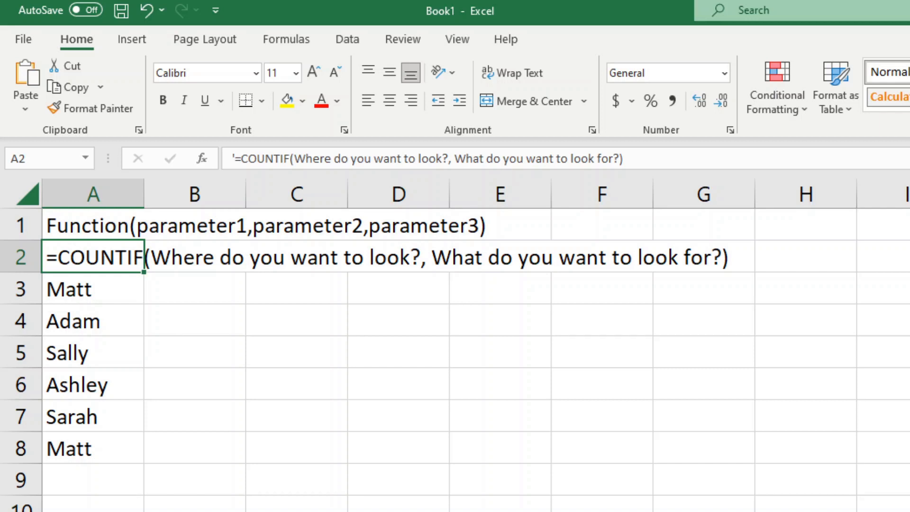
{"action": "left_click", "coordinate": [397, 493]}
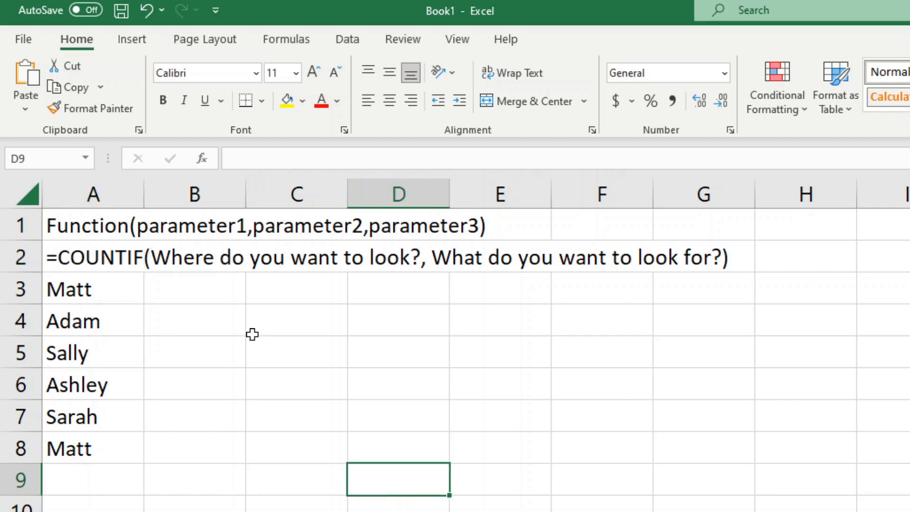
- Enter the literal text =COUNTIF(range,criteria) in cell A9, using a leading apostrophe
{"action": "left_click", "coordinate": [76, 475]}
{"action": "type", "text": "=vpimyog"}
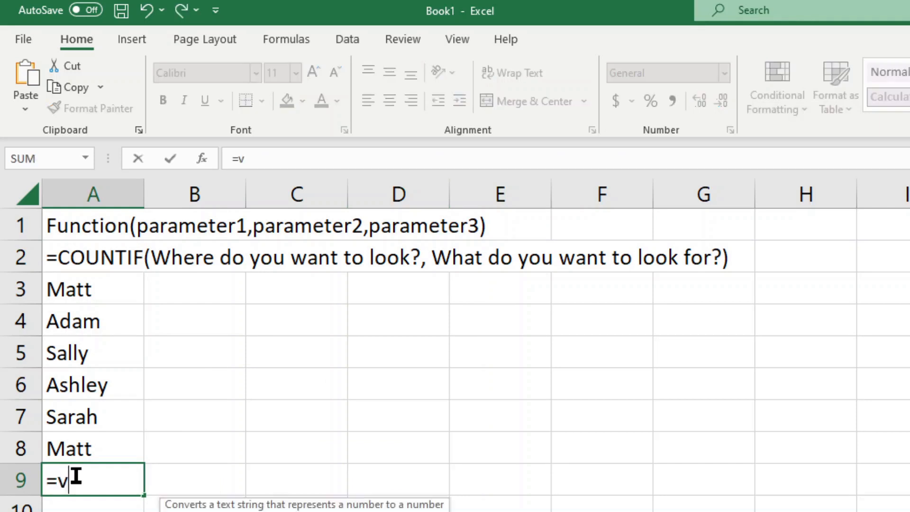
{"action": "key", "text": "BackSpace"}
{"action": "key", "text": "BackSpace"}
{"action": "key", "text": "BackSpace"}
{"action": "key", "text": "BackSpace"}
{"action": "key", "text": "BackSpace"}
{"action": "key", "text": "BackSpace"}
{"action": "key", "text": "BackSpace"}
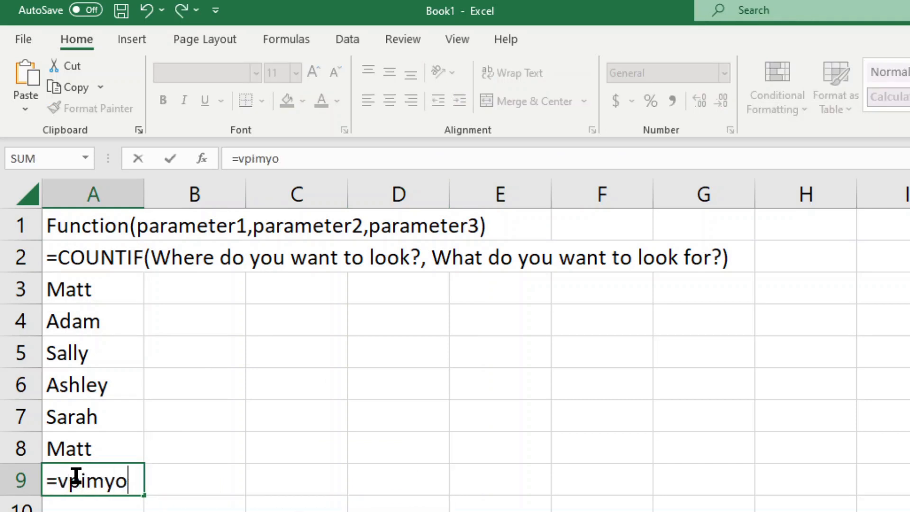
{"action": "type", "text": "counti"}
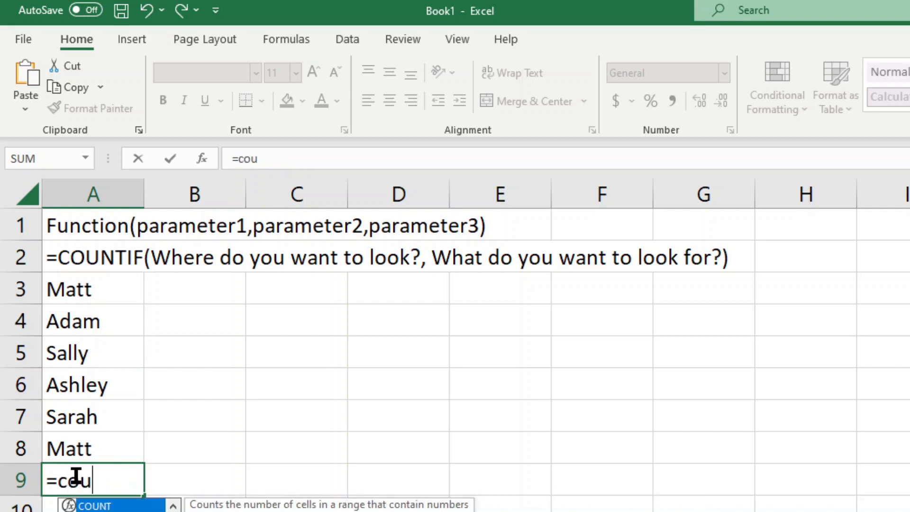
{"action": "key", "text": "Tab"}
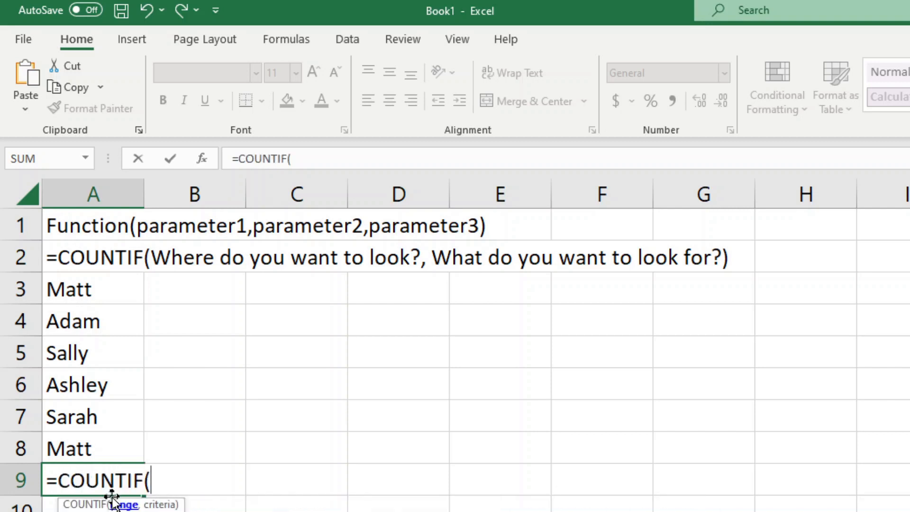
{"action": "left_click", "coordinate": [323, 150]}
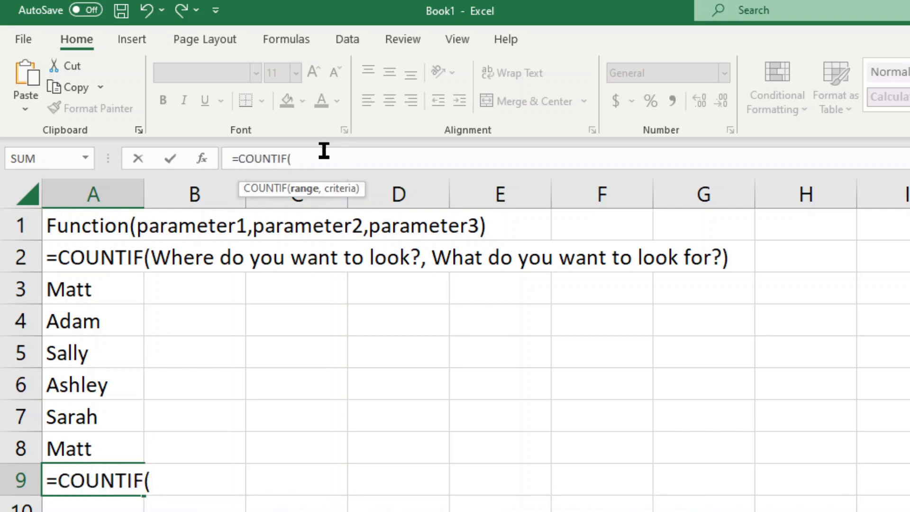
{"action": "type", "text": "range,criteria"}
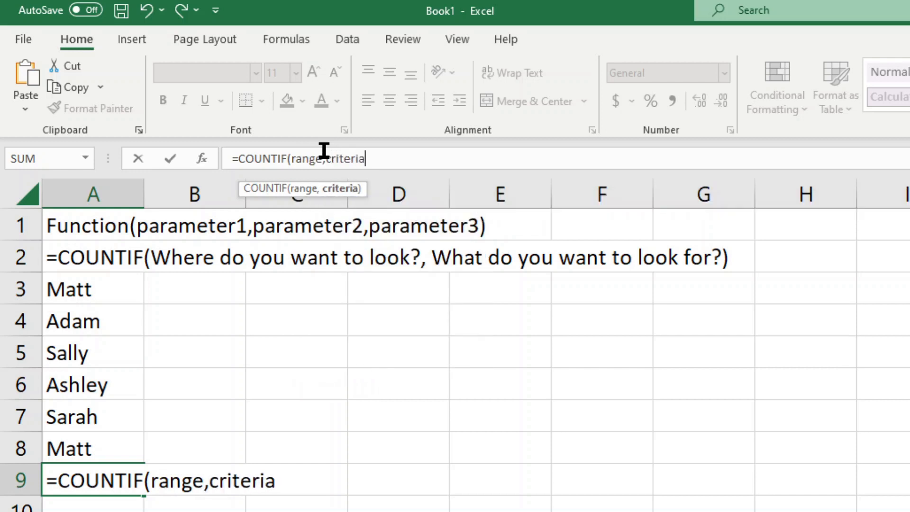
{"action": "type", "text": ")"}
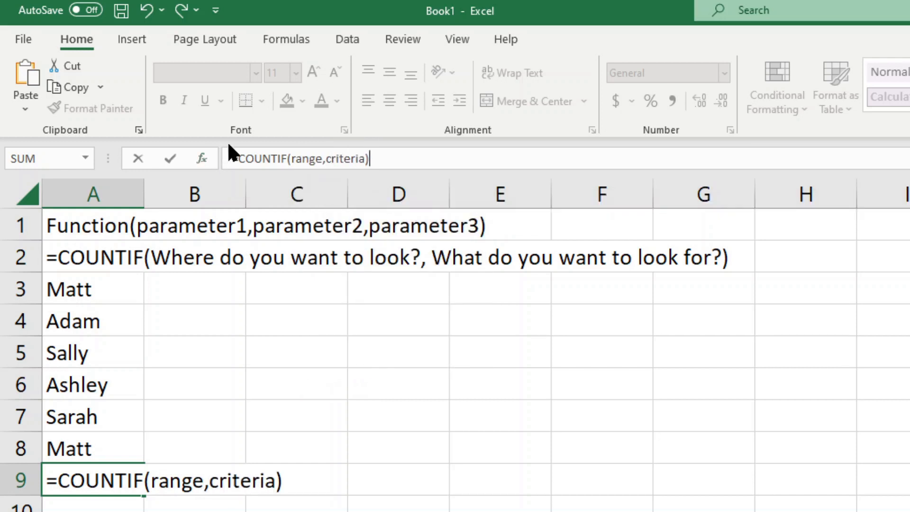
{"action": "left_click", "coordinate": [232, 156]}
{"action": "type", "text": "'"}
{"action": "key", "text": "Return"}
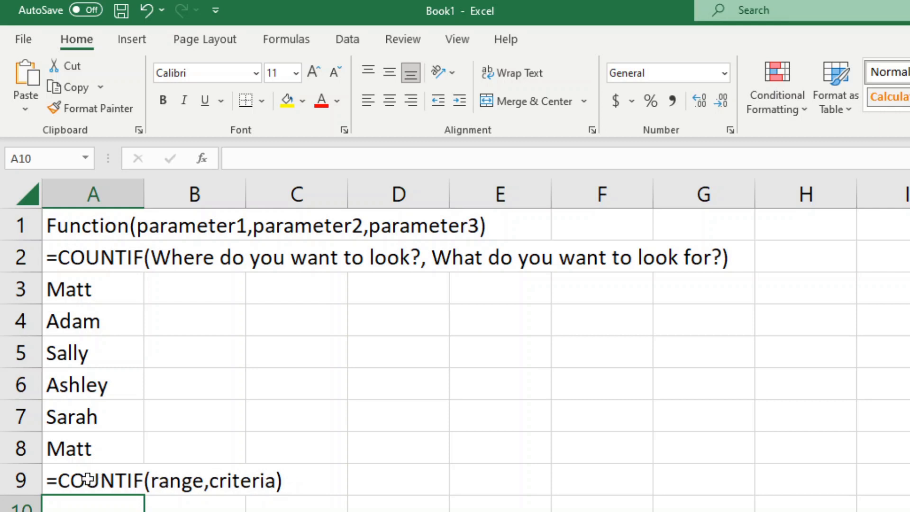
- Start a COUNTIF formula in C3 with the names in A3:A8 as the absolute range $A$3:$A$8
{"action": "left_click", "coordinate": [291, 288]}
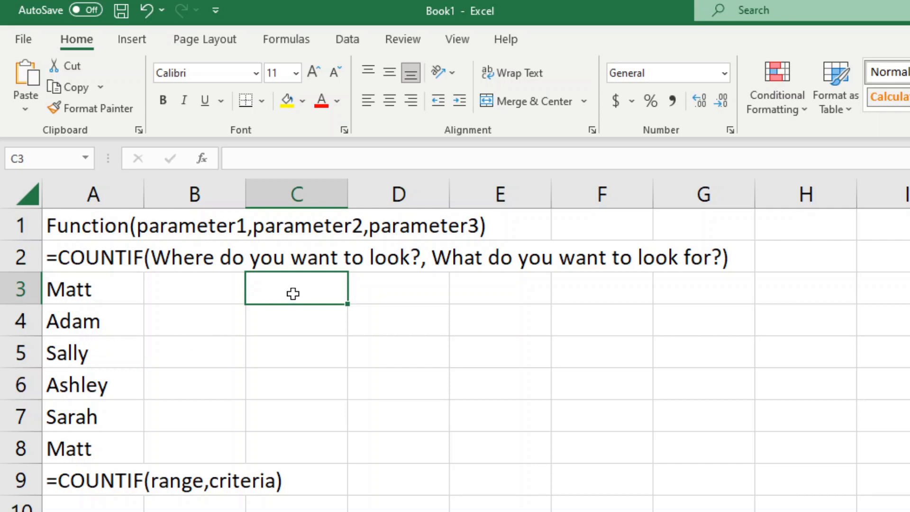
{"action": "type", "text": "=counti"}
{"action": "key", "text": "Tab"}
{"action": "left_click_drag", "start_coordinate": [86, 290], "coordinate": [105, 446]}
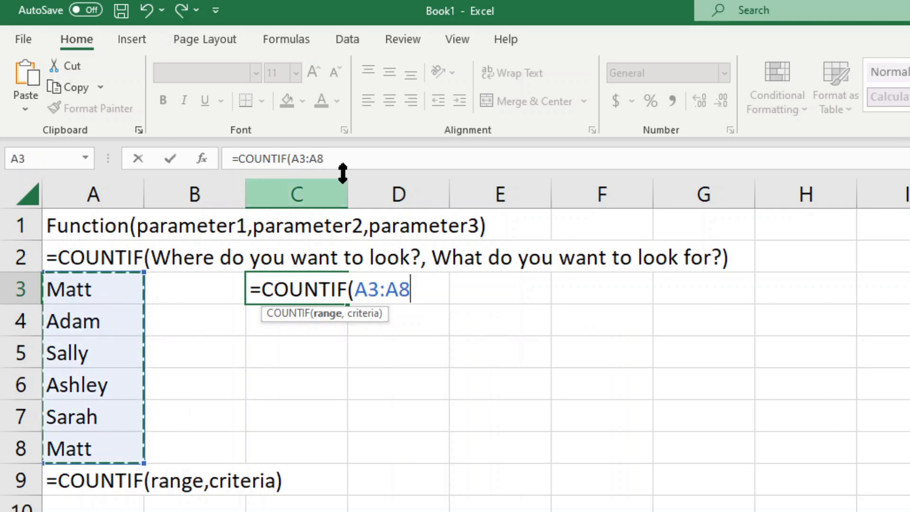
{"action": "left_click", "coordinate": [352, 158]}
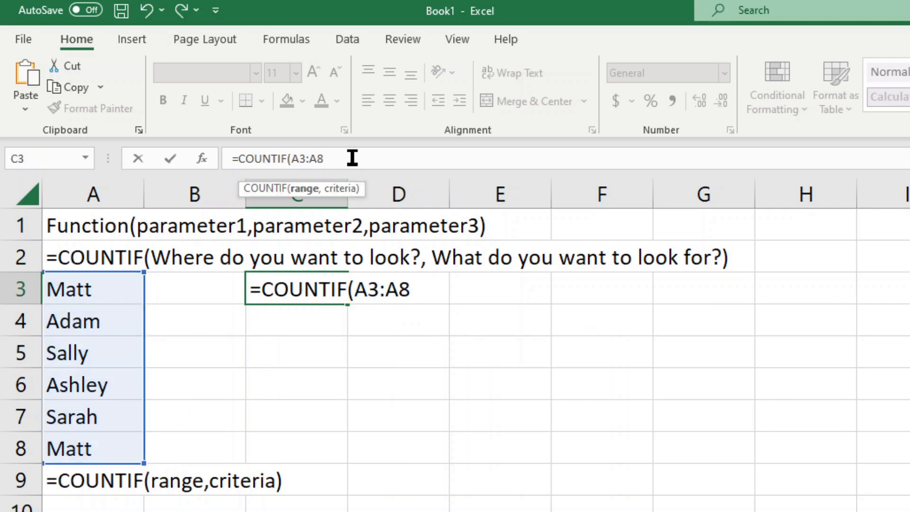
{"action": "key", "text": "F4"}
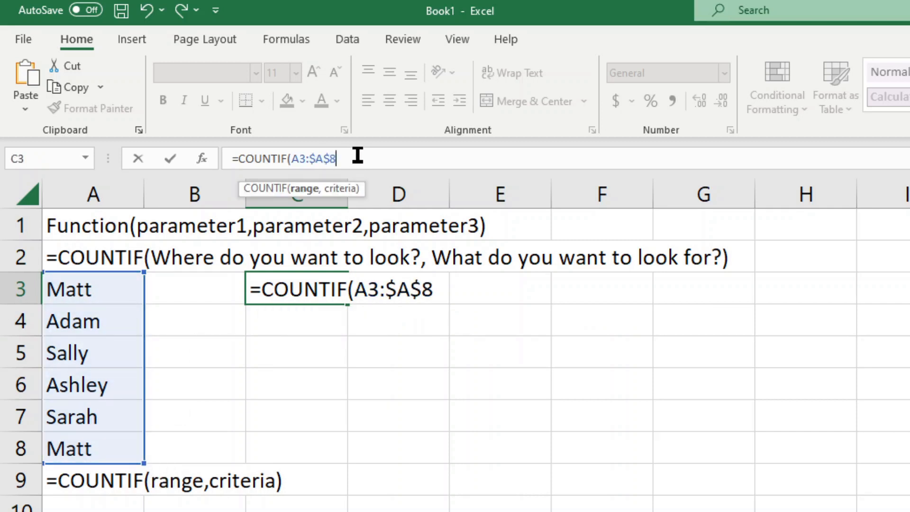
{"action": "left_click", "coordinate": [308, 159]}
{"action": "key", "text": "F4"}
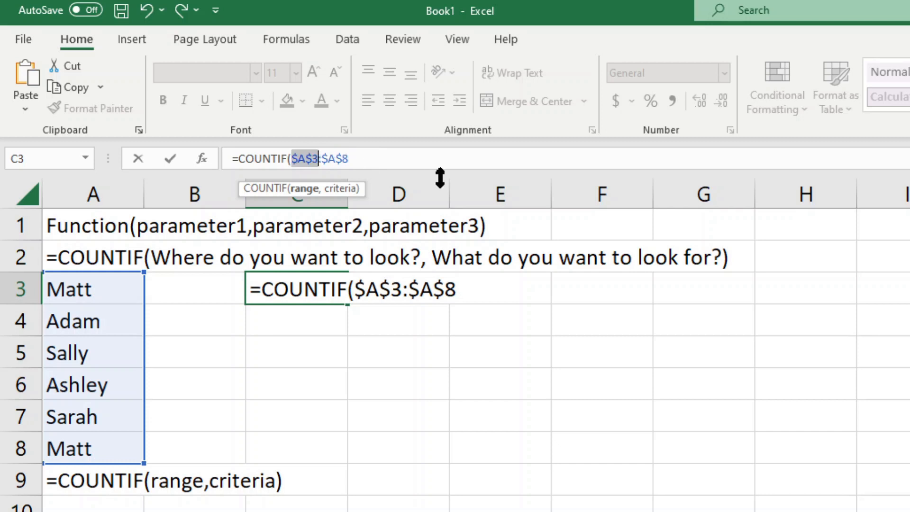
- Complete the COUNTIF formula in C3 with the relative reference A3 as criteria, and compare its result with the matching names in A3 and A8
{"action": "left_click", "coordinate": [401, 159]}
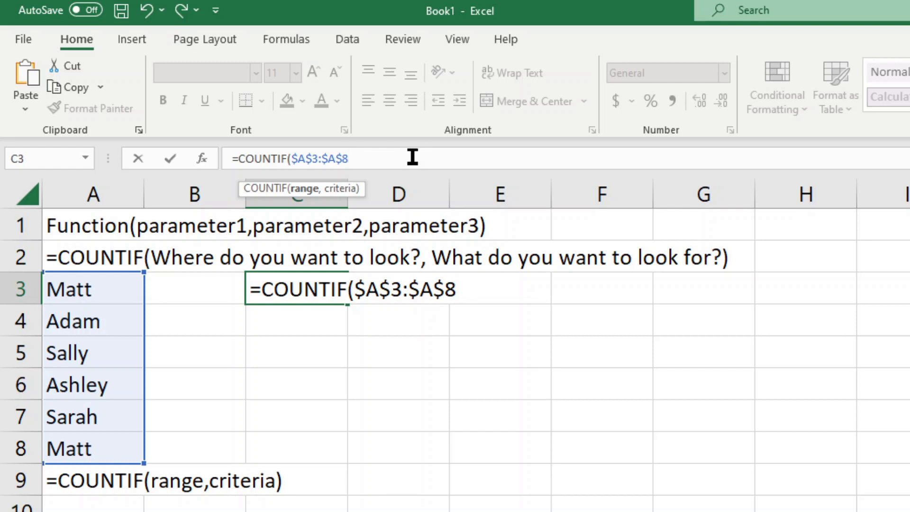
{"action": "type", "text": ","}
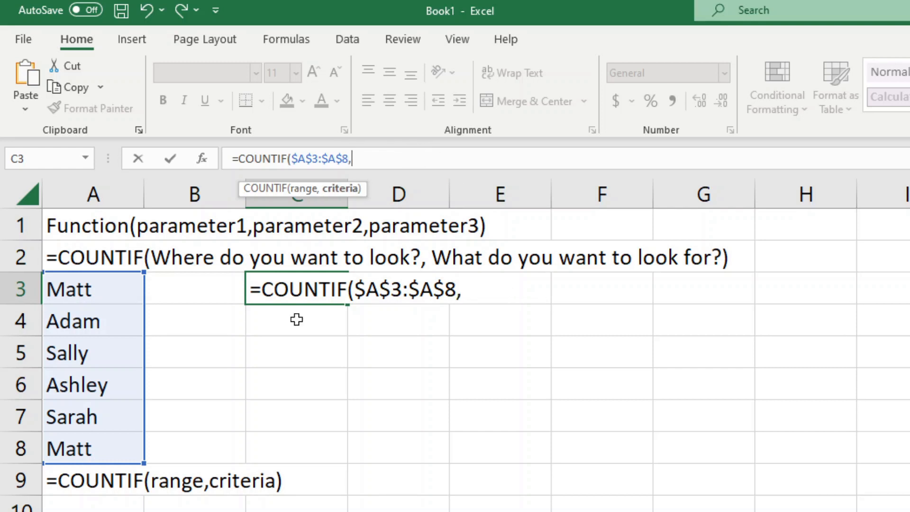
{"action": "left_click", "coordinate": [83, 292]}
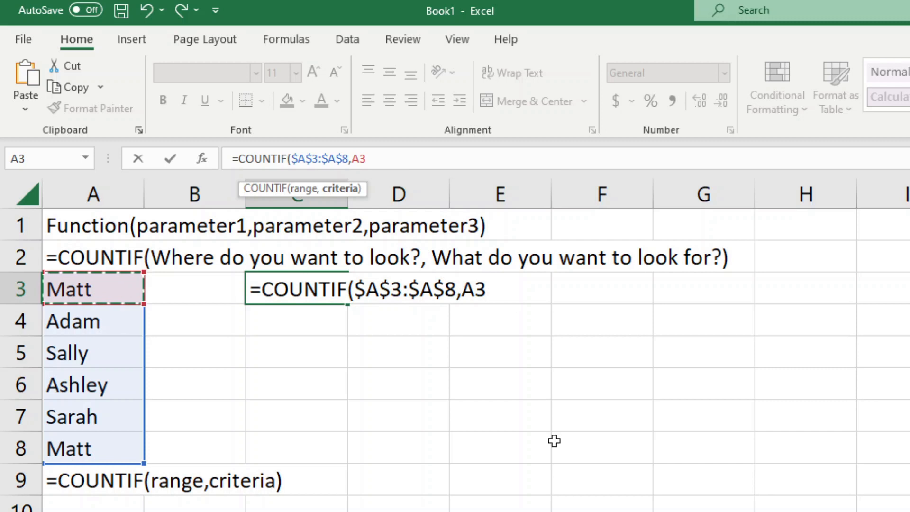
{"action": "type", "text": ")"}
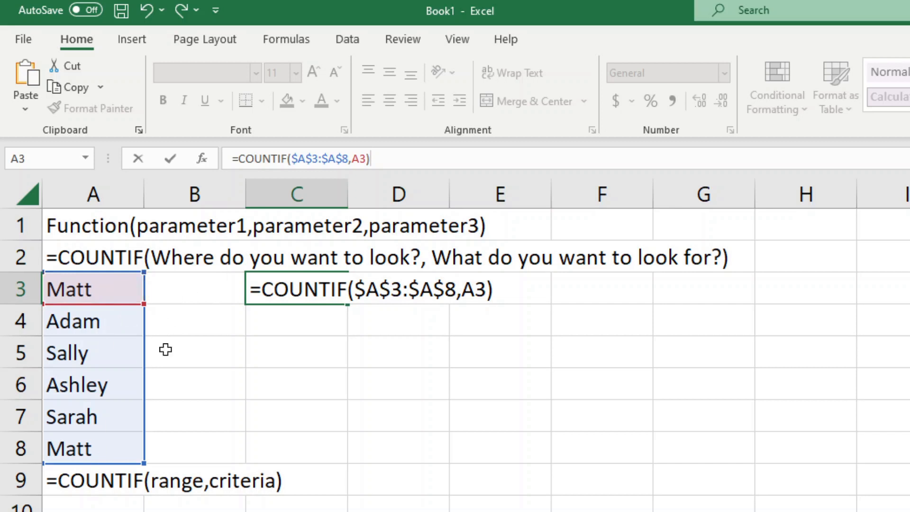
{"action": "key", "text": "Return"}
{"action": "left_click", "coordinate": [309, 285]}
{"action": "left_click", "coordinate": [101, 286]}
{"action": "left_click", "coordinate": [78, 449]}
- Copy the COUNTIF formula from C3 to C4:C7
{"action": "left_click", "coordinate": [285, 285]}
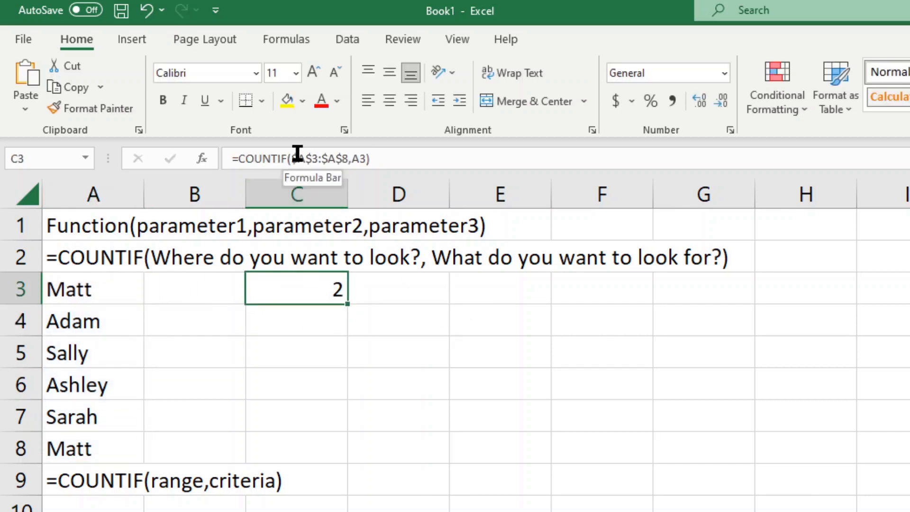
{"action": "key", "text": "ctrl+c"}
{"action": "left_click_drag", "start_coordinate": [319, 317], "coordinate": [314, 421]}
{"action": "key", "text": "ctrl+v"}
- Inspect the copied COUNTIF formulas in C4:C7 and compare their results with the names in A3:A8
{"action": "left_click", "coordinate": [321, 315]}
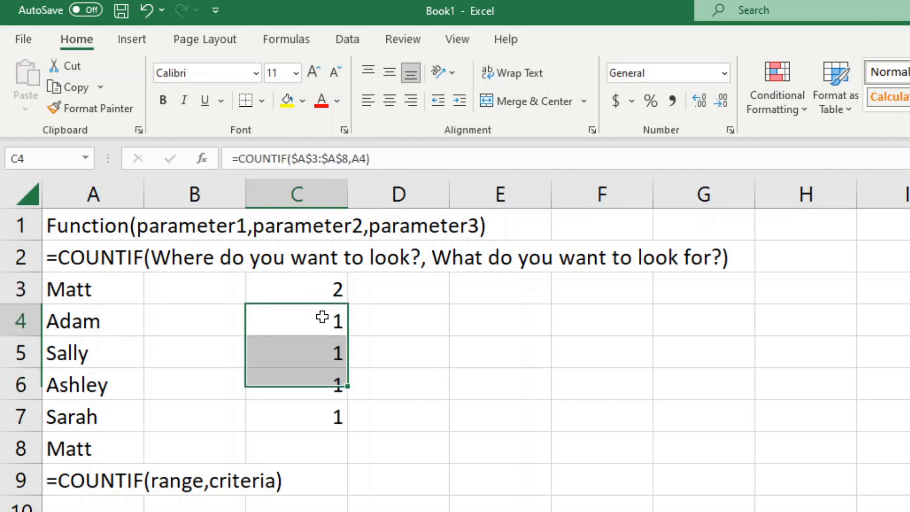
{"action": "left_click", "coordinate": [315, 345]}
{"action": "left_click", "coordinate": [314, 391]}
{"action": "left_click", "coordinate": [321, 404]}
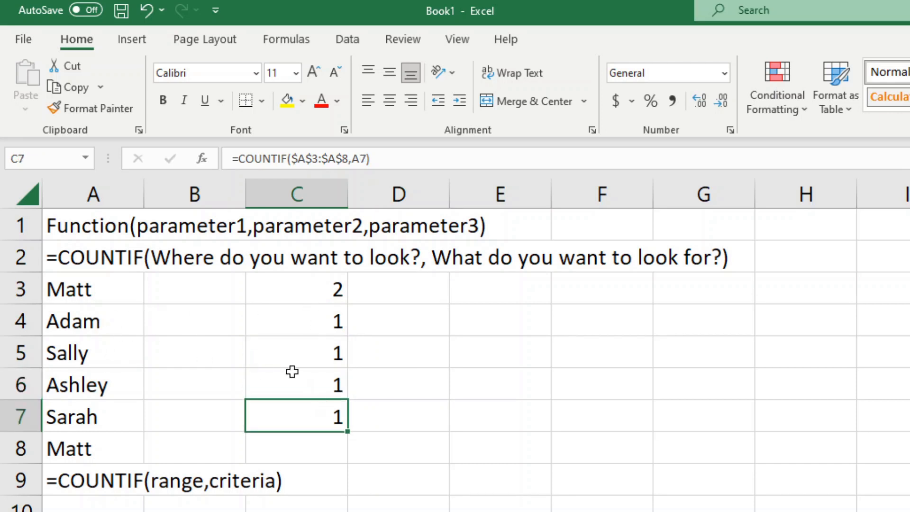
{"action": "left_click_drag", "start_coordinate": [96, 293], "coordinate": [93, 448]}
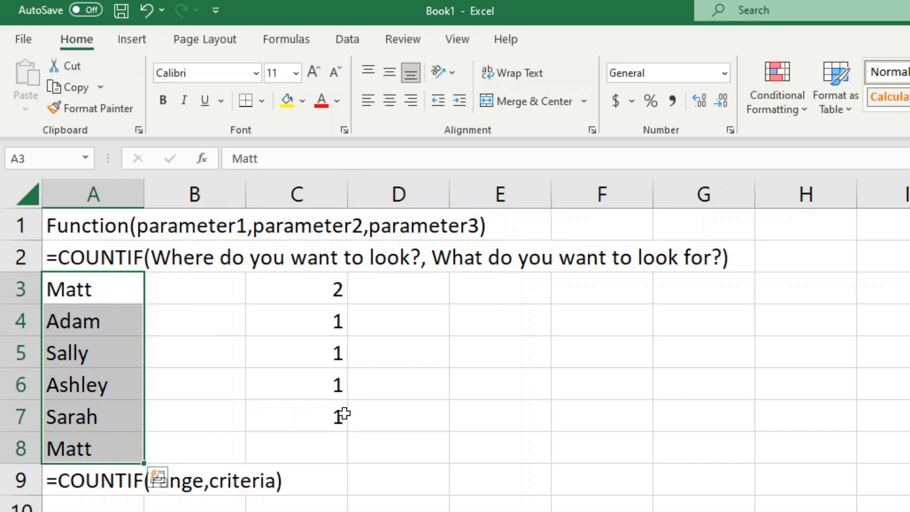
- Examine the range and criteria arguments of the COUNTIF formula in C3 against the matching names in A3 and A8
{"action": "left_click", "coordinate": [304, 301]}
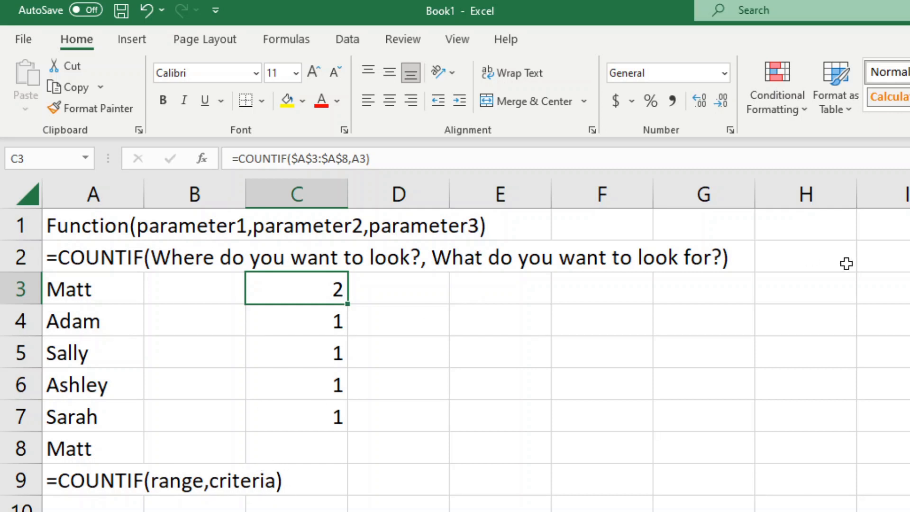
{"action": "left_click_drag", "start_coordinate": [350, 157], "coordinate": [291, 158]}
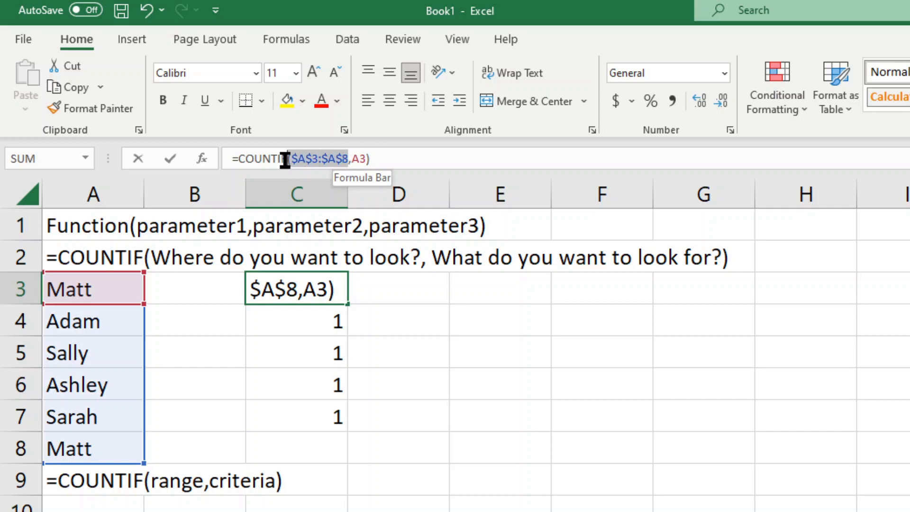
{"action": "key", "text": "Escape"}
{"action": "left_click", "coordinate": [351, 158]}
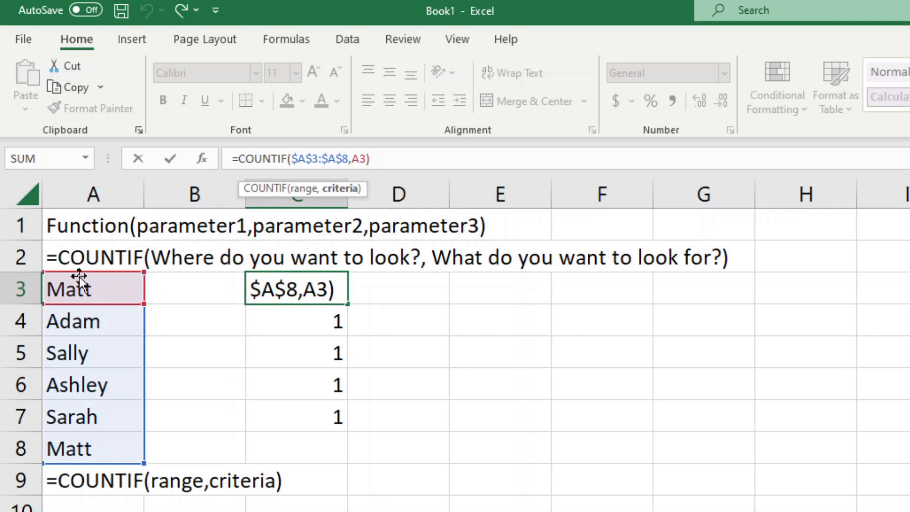
{"action": "key", "text": "ctrl+Return"}
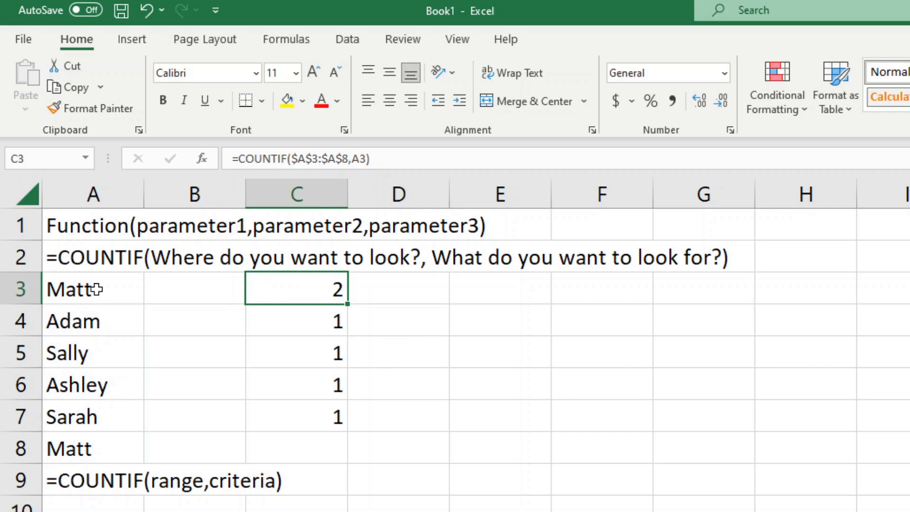
{"action": "left_click", "coordinate": [118, 279]}
{"action": "left_click", "coordinate": [85, 450]}
{"action": "left_click", "coordinate": [102, 292]}
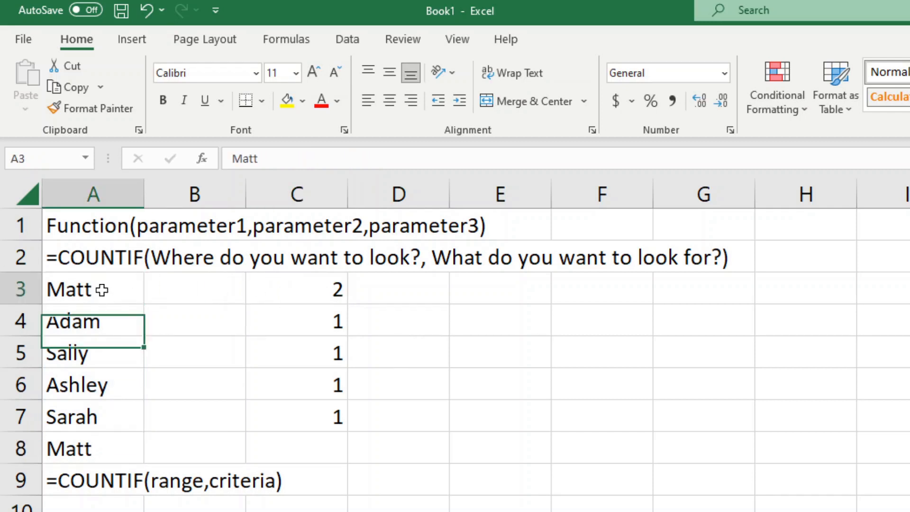
{"action": "left_click", "coordinate": [82, 447]}
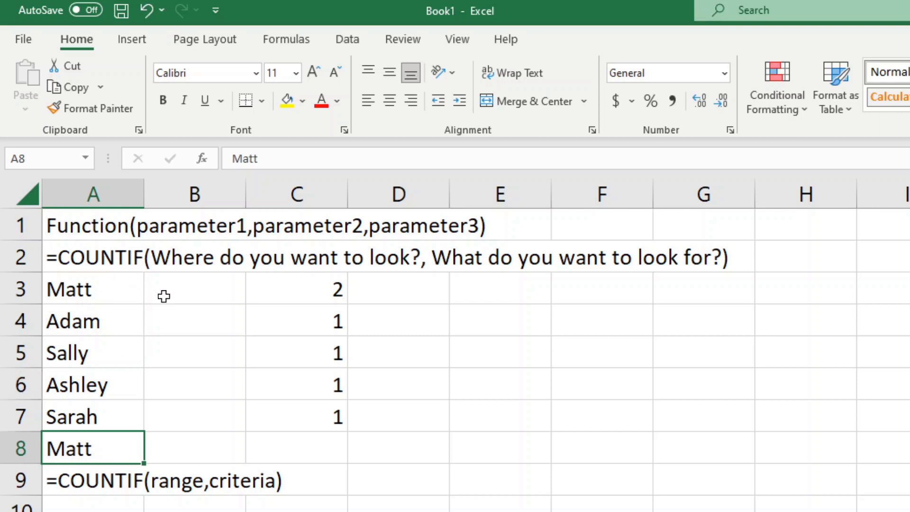
- Clear the COUNTIF example from A2:C9, keeping the function syntax text in A1
{"action": "left_click", "coordinate": [95, 267]}
{"action": "key", "text": "Delete"}
{"action": "left_click_drag", "start_coordinate": [95, 305], "coordinate": [303, 485]}
{"action": "key", "text": "Delete"}
- Enter the numbers 5, 5, 10 and 10 in cells A2:A5
{"action": "left_click", "coordinate": [101, 257]}
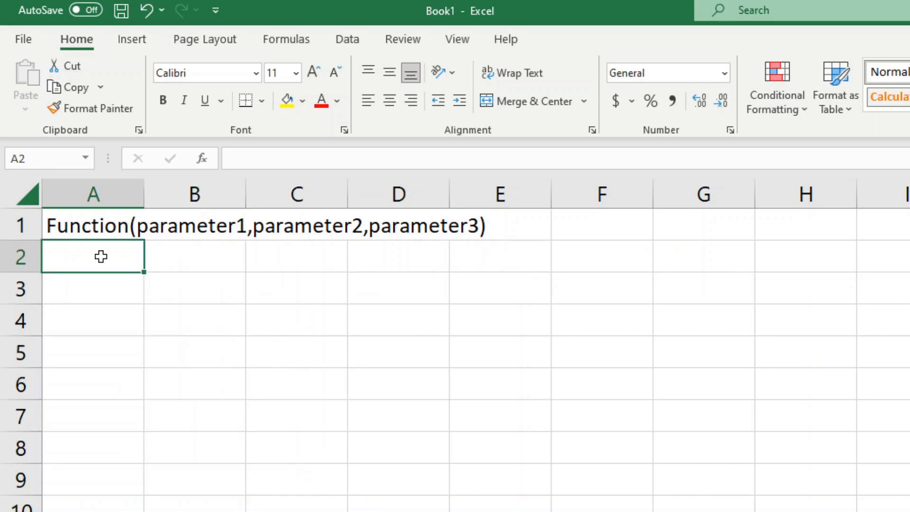
{"action": "type", "text": "5"}
{"action": "key", "text": "Return"}
{"action": "type", "text": "5"}
{"action": "key", "text": "Return"}
{"action": "type", "text": "10"}
{"action": "key", "text": "Return"}
{"action": "type", "text": "10"}
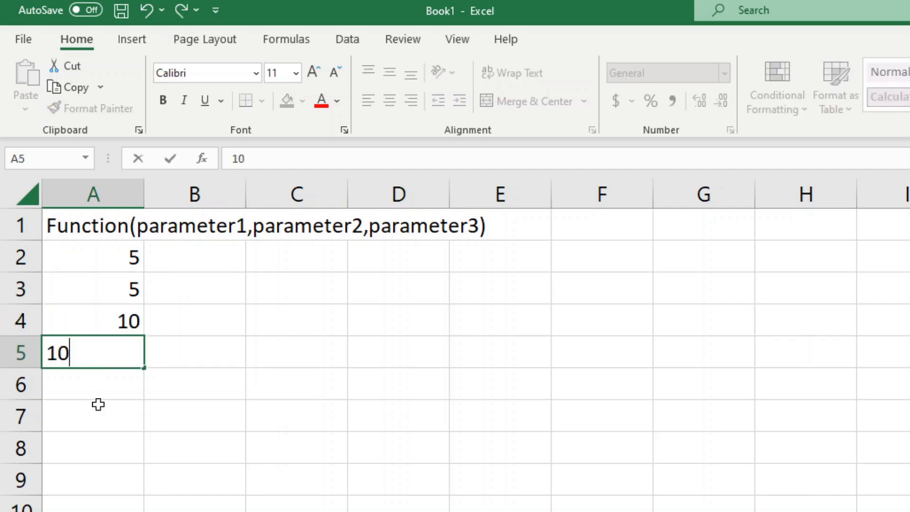
{"action": "key", "text": "Return"}
- Total the numbers in A2:A5 with a SUM formula in cell A6
{"action": "type", "text": "=sum"}
{"action": "key", "text": "Tab"}
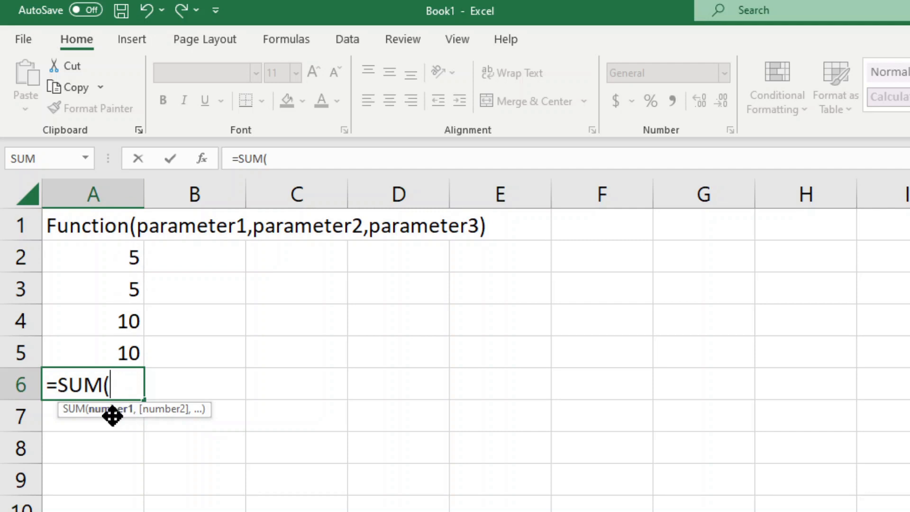
{"action": "left_click_drag", "start_coordinate": [131, 256], "coordinate": [129, 352]}
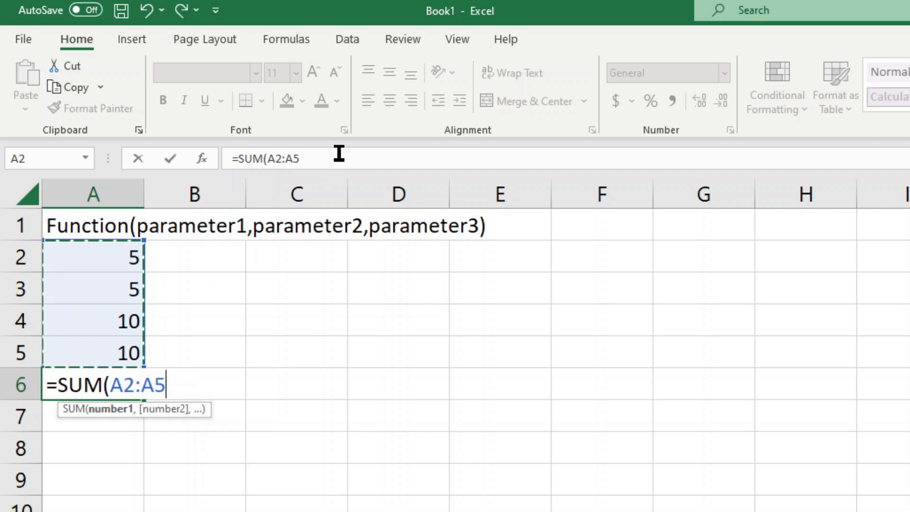
{"action": "left_click", "coordinate": [339, 153]}
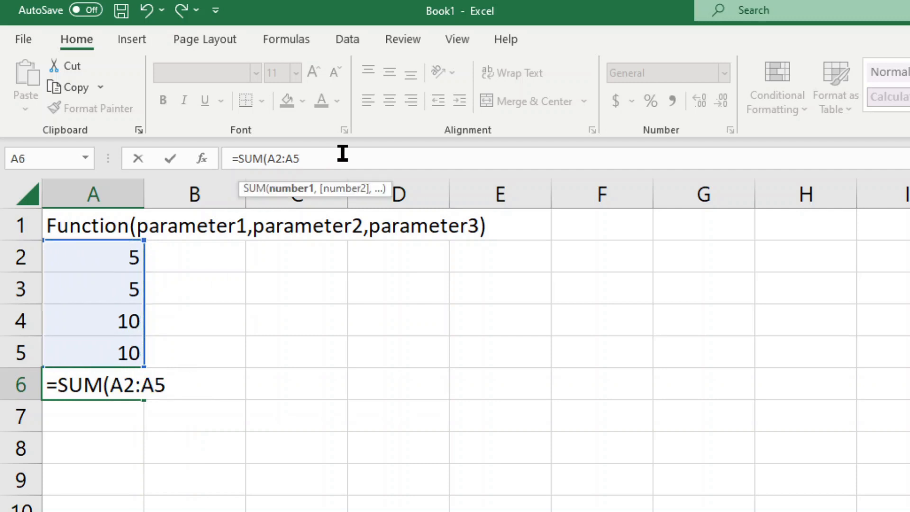
{"action": "type", "text": ")"}
{"action": "key", "text": "Return"}
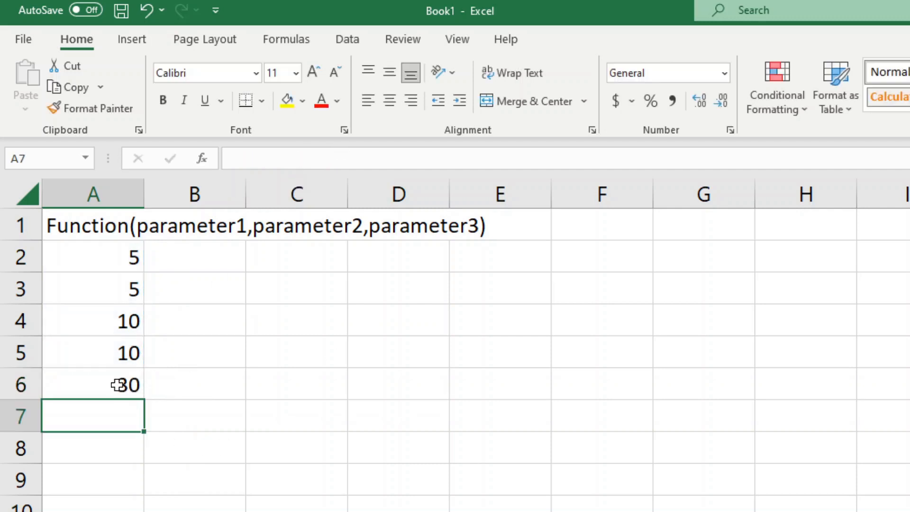
- Enter the numbers 5, 10 and 6 in cells B2:B4
{"action": "left_click", "coordinate": [170, 259]}
{"action": "type", "text": "5"}
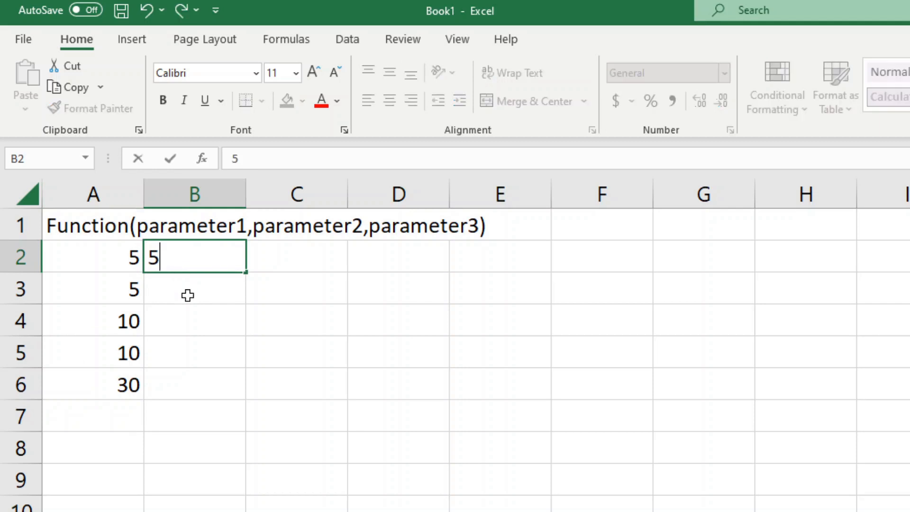
{"action": "key", "text": "Return"}
{"action": "type", "text": "10"}
{"action": "key", "text": "Return"}
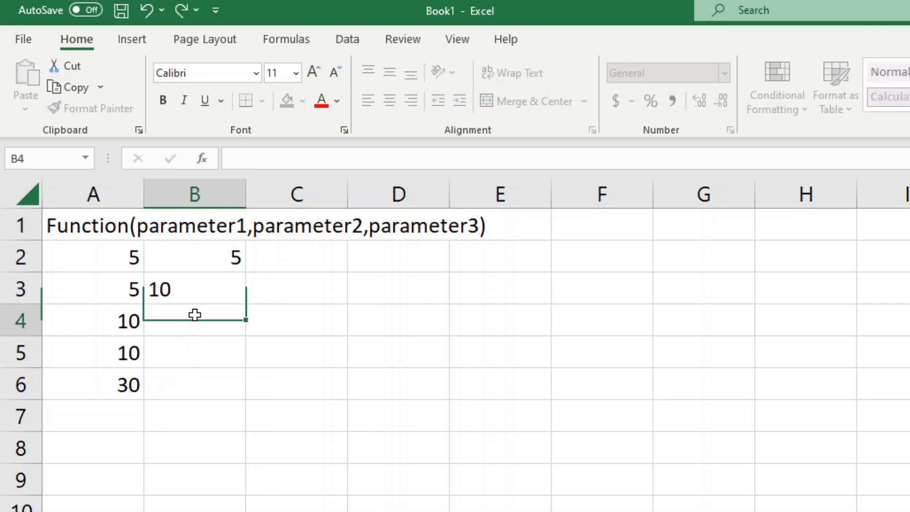
{"action": "type", "text": "6"}
- Enter the numbers 7, 8 and 9 in cells C2:C4
{"action": "left_click", "coordinate": [290, 254]}
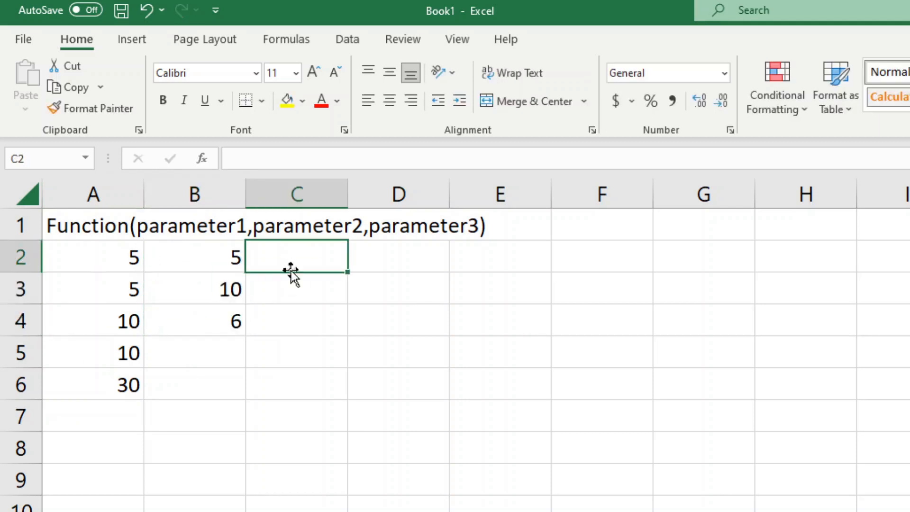
{"action": "type", "text": "7"}
{"action": "key", "text": "Return"}
{"action": "type", "text": "8"}
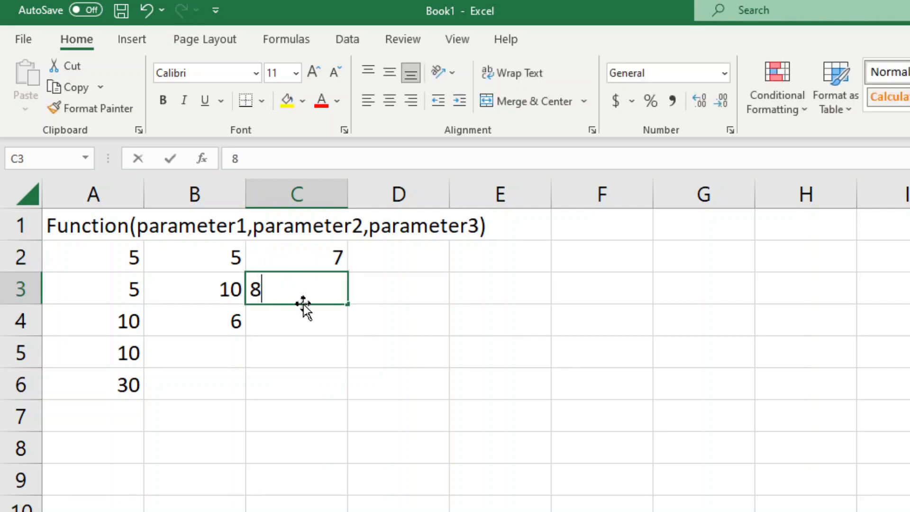
{"action": "key", "text": "Return"}
{"action": "type", "text": "9"}
- Extend the SUM formula in A6 with the ranges B2:B4 and C2:C4 as second and third arguments
{"action": "left_click", "coordinate": [145, 396]}
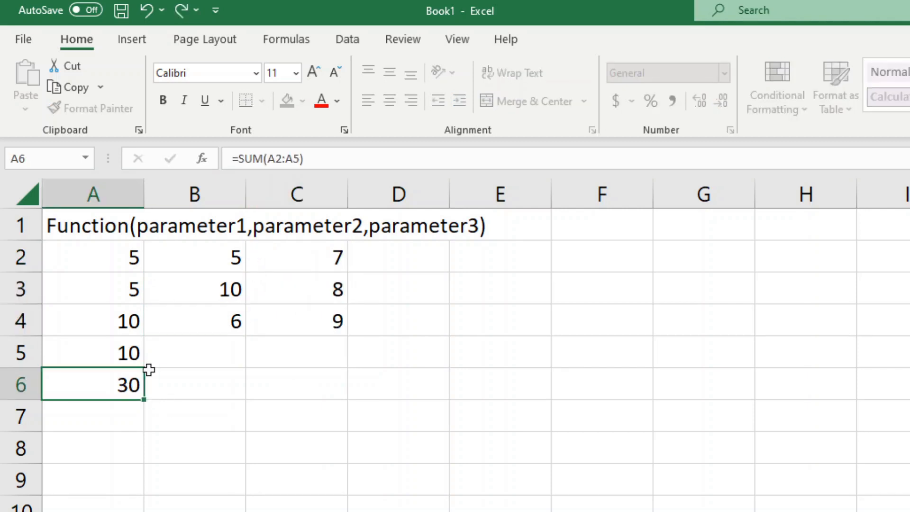
{"action": "left_click", "coordinate": [300, 158]}
{"action": "type", "text": ","}
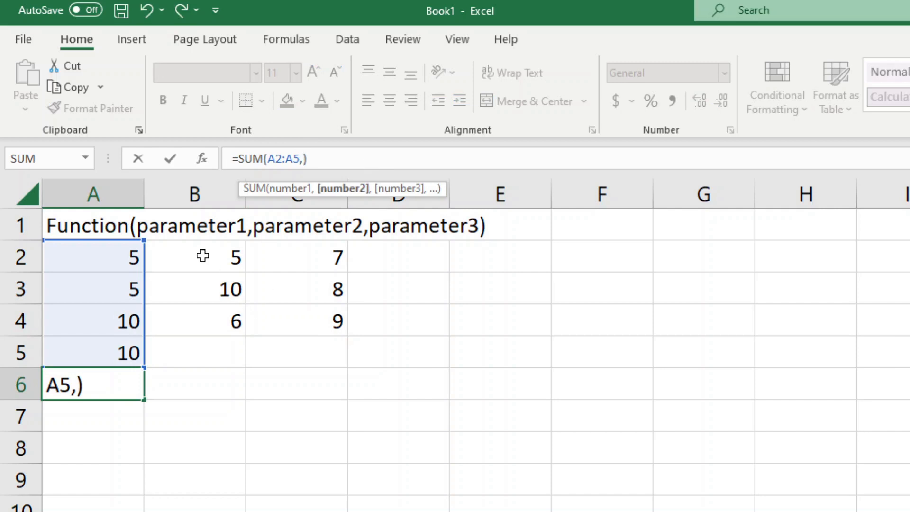
{"action": "left_click_drag", "start_coordinate": [204, 256], "coordinate": [221, 323]}
{"action": "type", "text": ","}
{"action": "left_click_drag", "start_coordinate": [297, 258], "coordinate": [302, 325]}
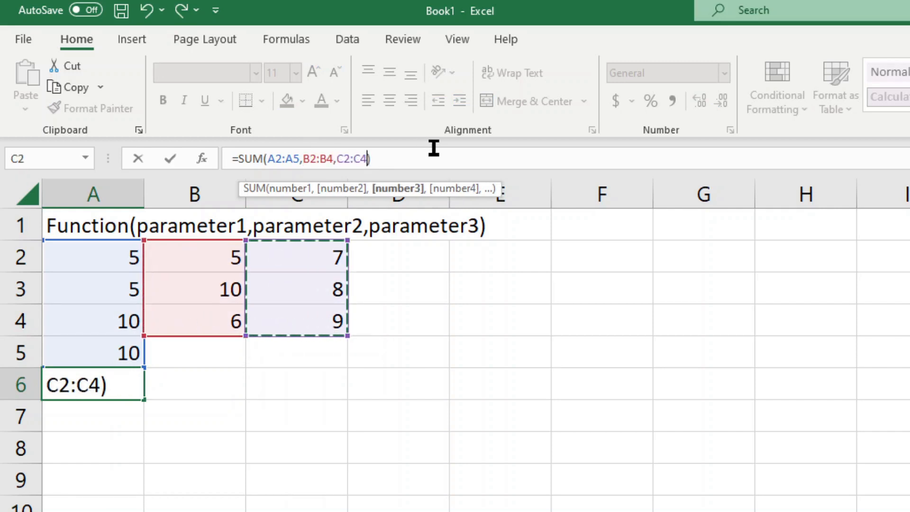
{"action": "key", "text": "Return"}
- Review the SUM formula in A6 against its three number columns and the function syntax text in A1
{"action": "left_click", "coordinate": [124, 377]}
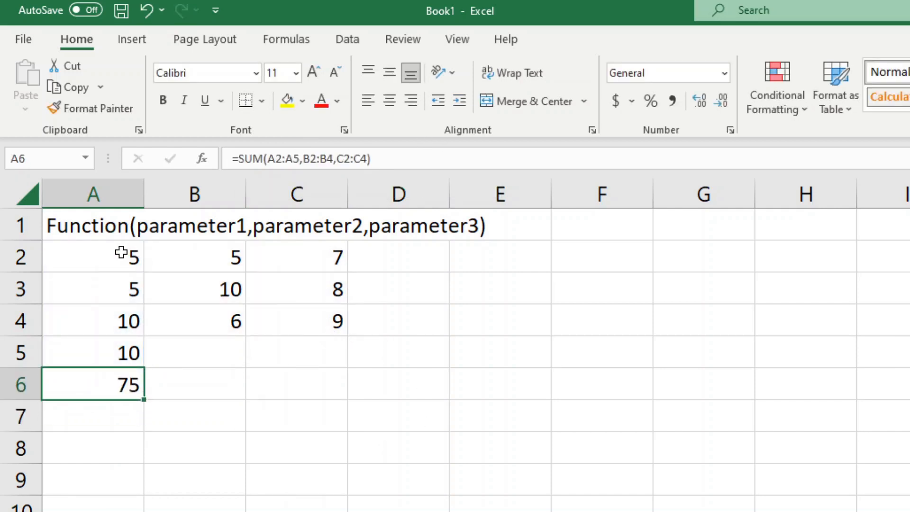
{"action": "left_click_drag", "start_coordinate": [122, 254], "coordinate": [126, 351]}
{"action": "left_click_drag", "start_coordinate": [199, 257], "coordinate": [196, 324]}
{"action": "left_click_drag", "start_coordinate": [308, 265], "coordinate": [305, 353]}
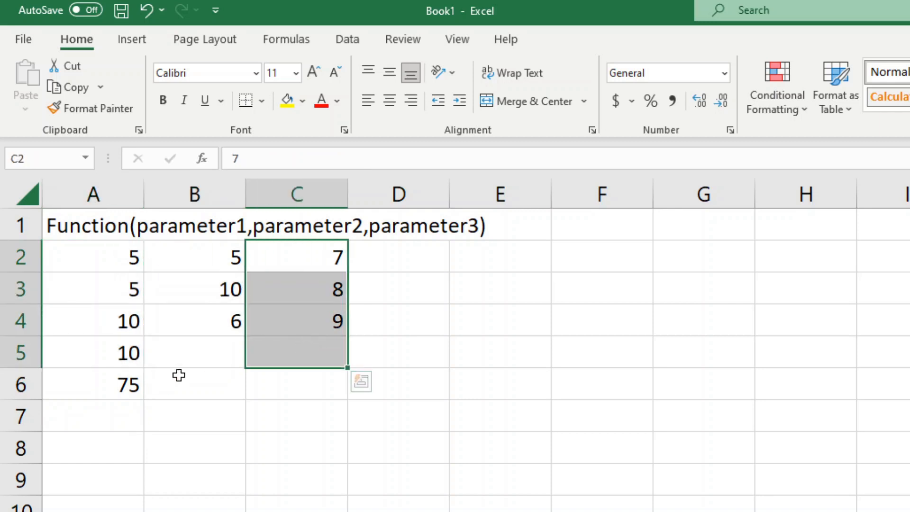
{"action": "left_click", "coordinate": [122, 389]}
{"action": "left_click", "coordinate": [116, 410]}
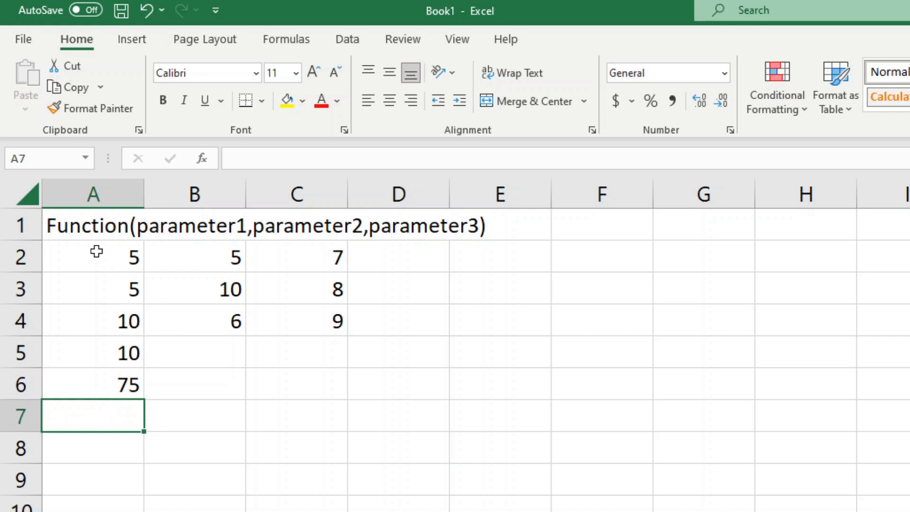
{"action": "left_click", "coordinate": [97, 222]}
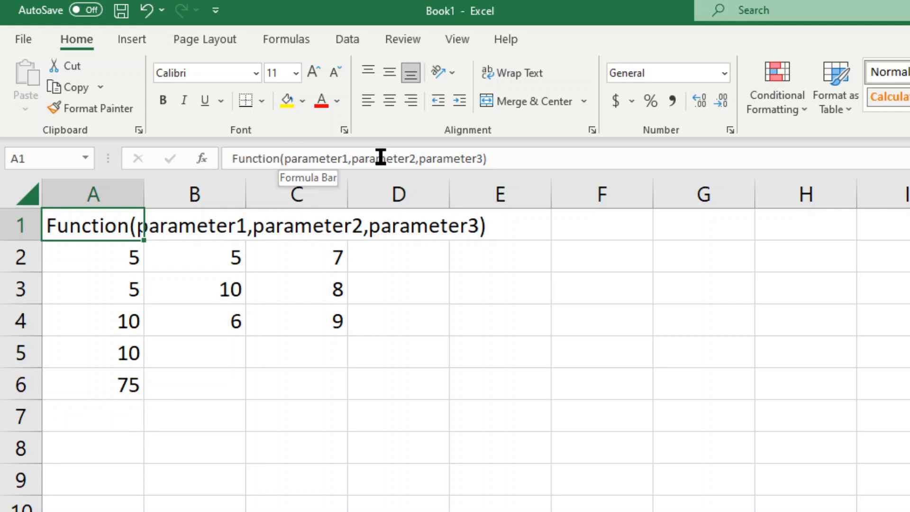